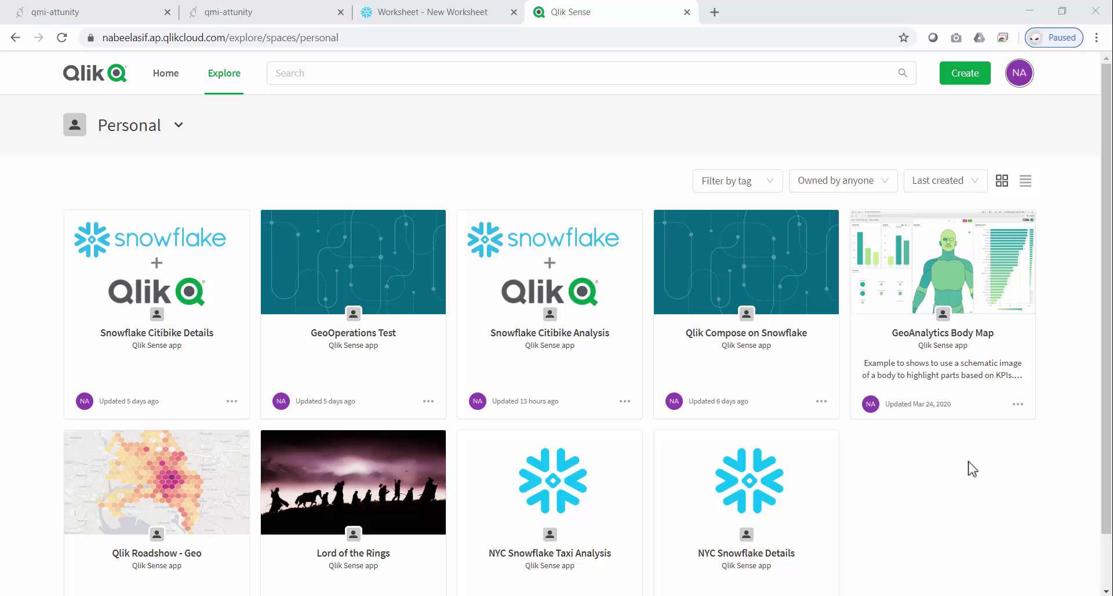
Step: Create an app called Sales Analysis in the Personal space and open it on Add data
{"action": "left_click", "coordinate": [965, 73]}
{"action": "left_click", "coordinate": [937, 110]}
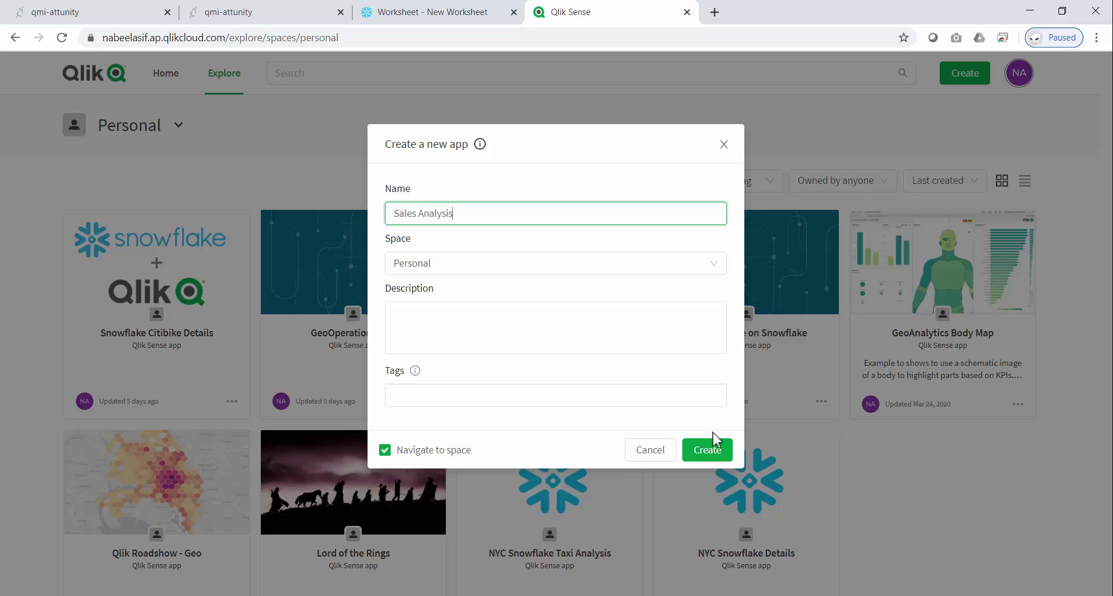
{"action": "left_click", "coordinate": [709, 451]}
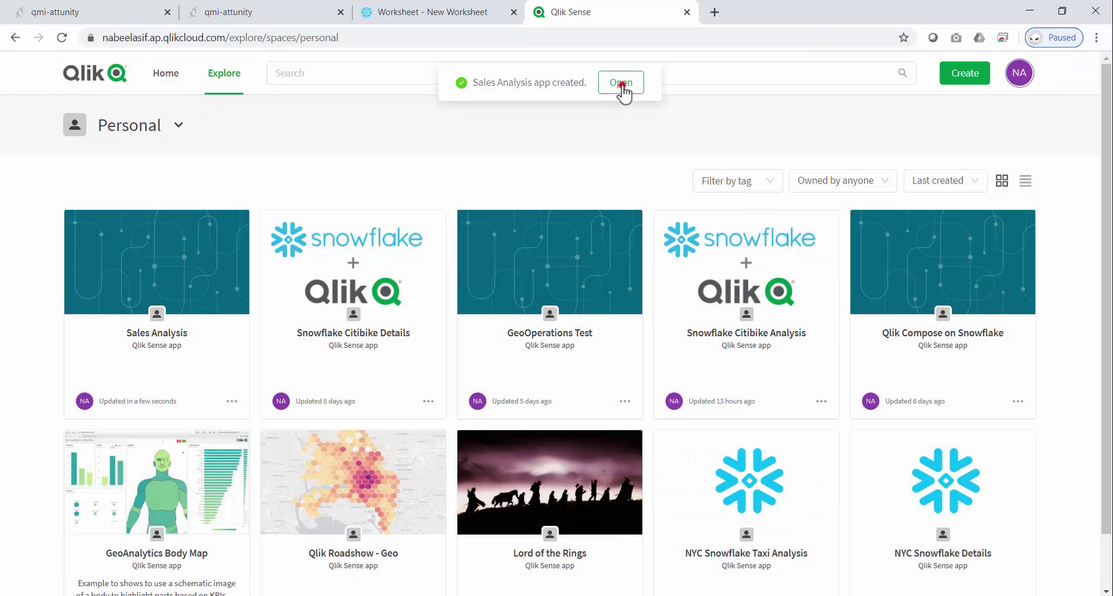
{"action": "left_click", "coordinate": [621, 83]}
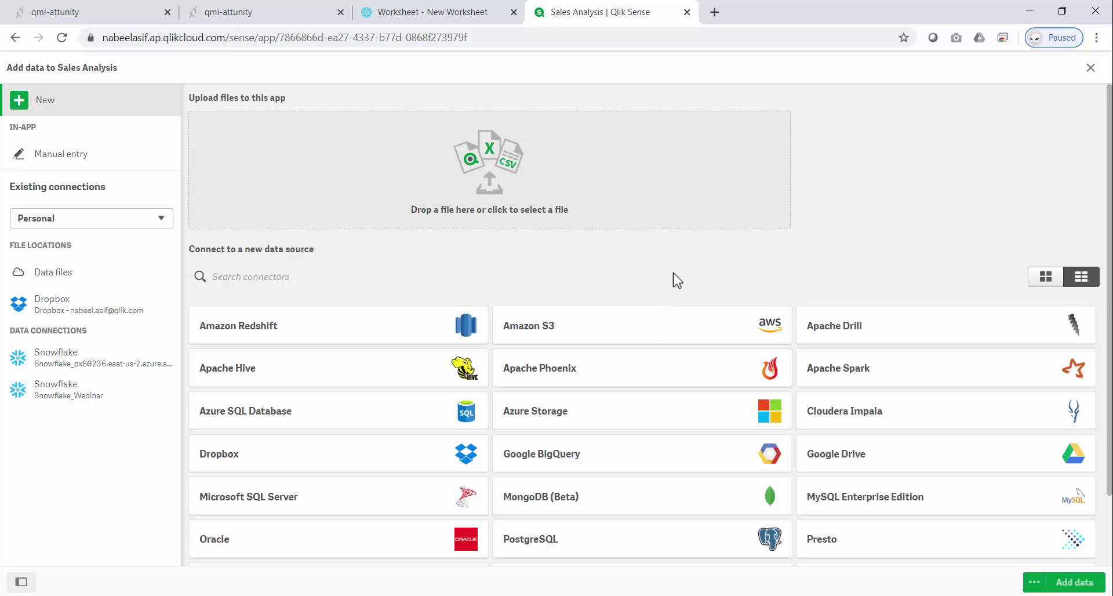
{"action": "scroll", "coordinate": [678, 280], "scroll_direction": "down", "scroll_amount": 2}
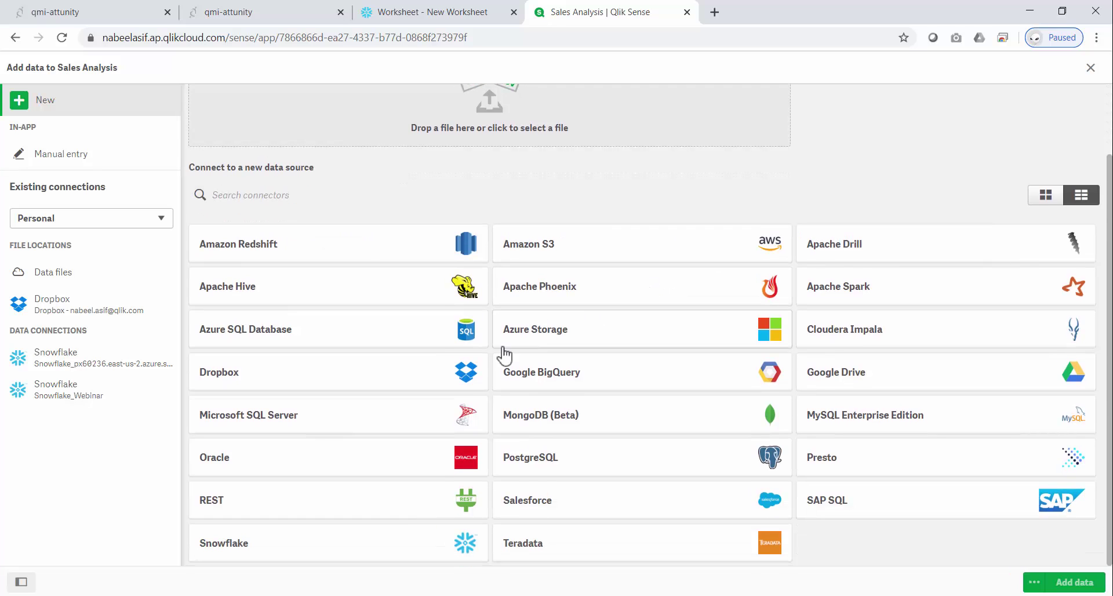
{"action": "left_click", "coordinate": [332, 548]}
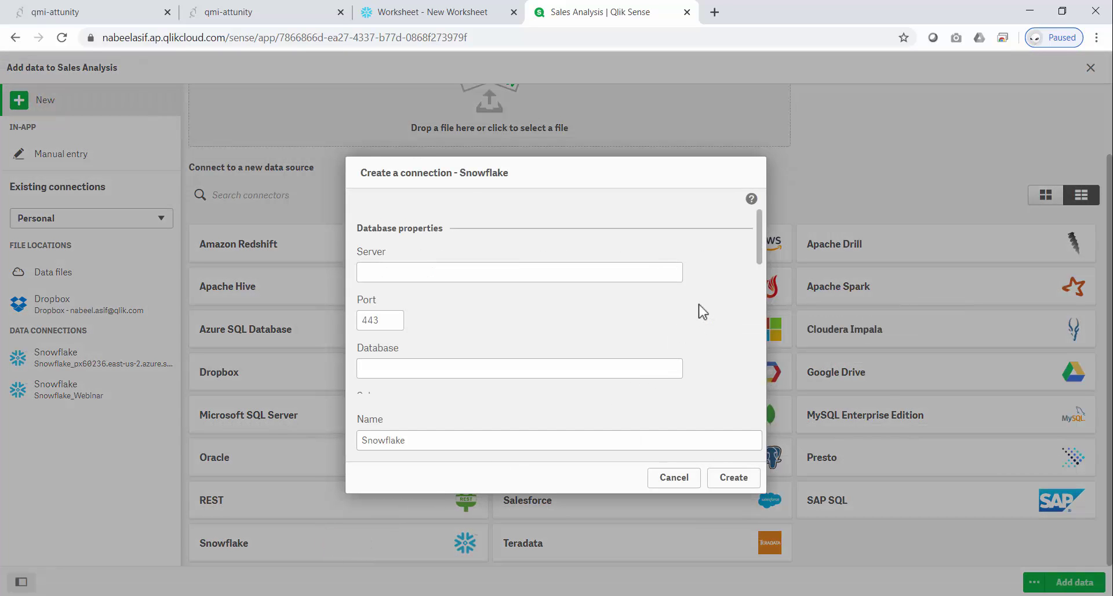
{"action": "scroll", "coordinate": [703, 311], "scroll_direction": "down", "scroll_amount": 3}
{"action": "scroll", "coordinate": [702, 311], "scroll_direction": "down", "scroll_amount": 3}
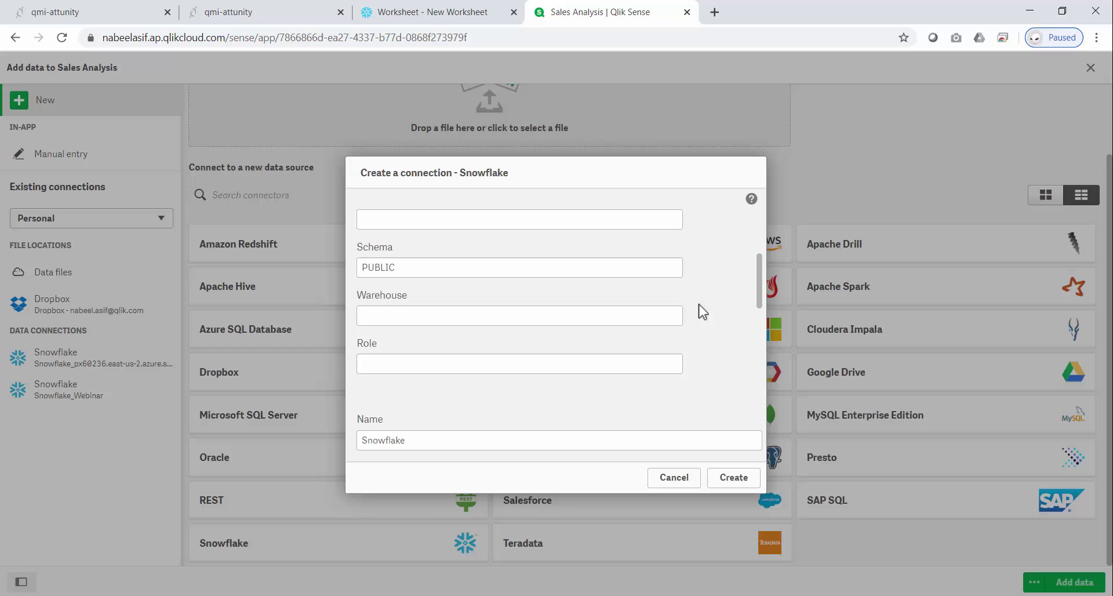
{"action": "scroll", "coordinate": [702, 311], "scroll_direction": "down", "scroll_amount": 3}
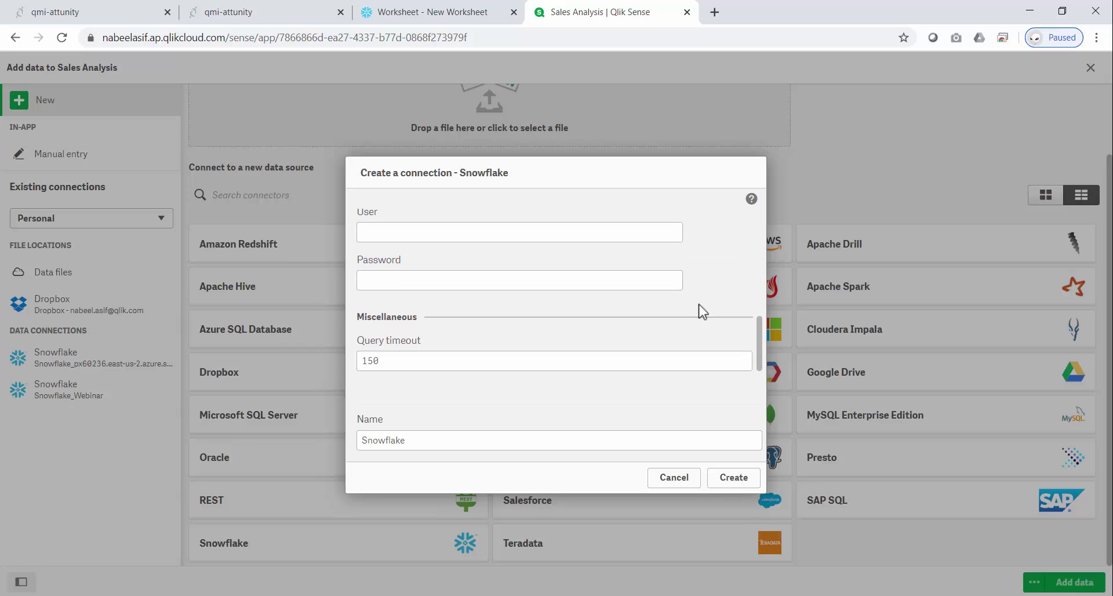
{"action": "left_click", "coordinate": [684, 478]}
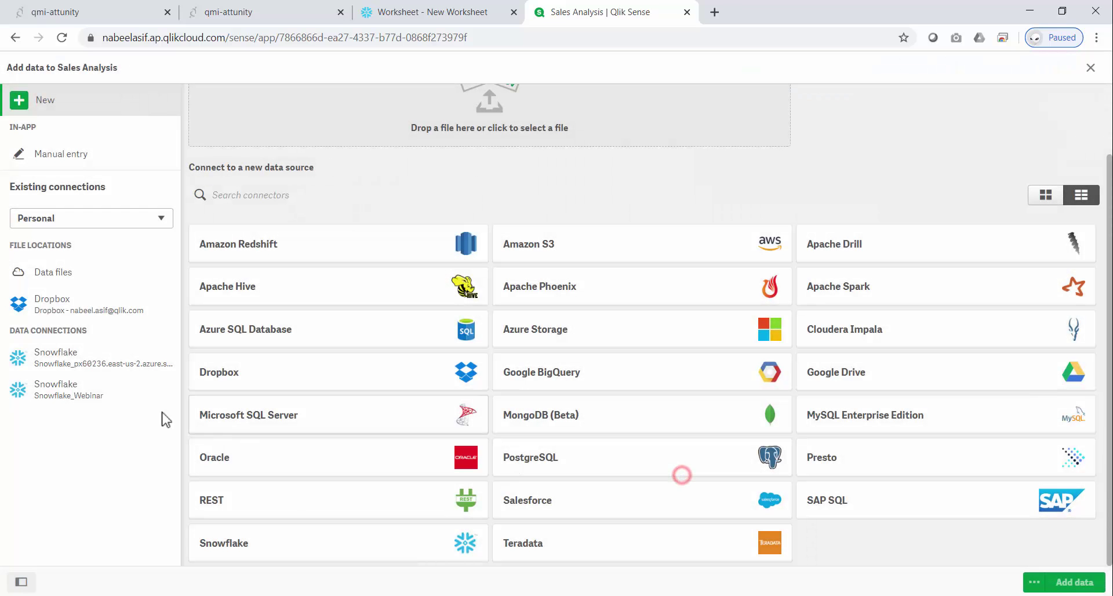
Step: From Snowflake_Webinar, owner DATA_MART, add the customers, products, shippers and order details tables
{"action": "left_click", "coordinate": [77, 399]}
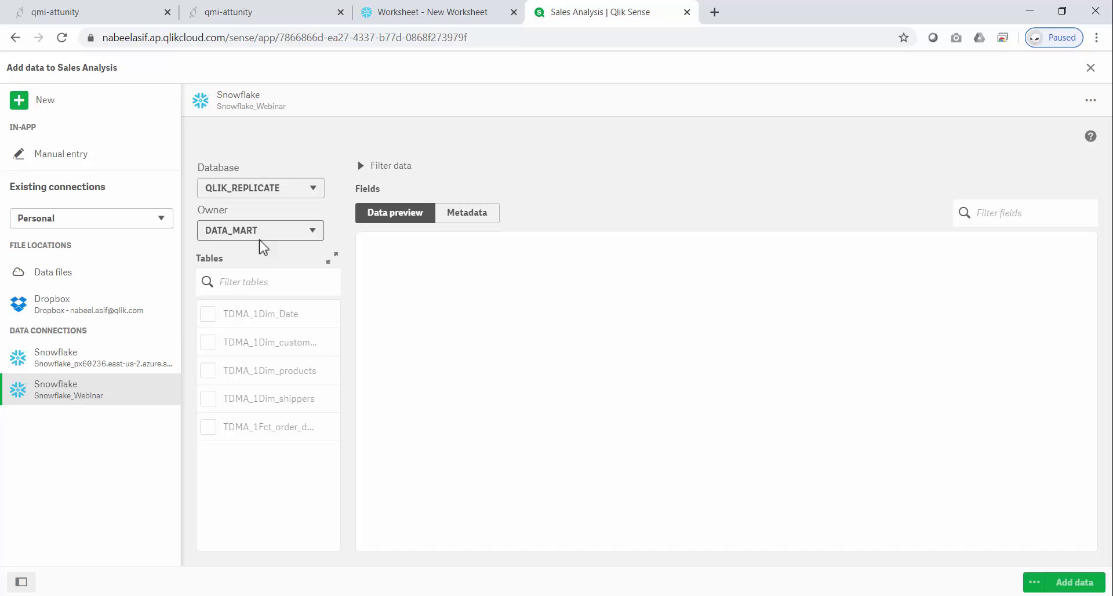
{"action": "left_click", "coordinate": [271, 232]}
{"action": "left_click", "coordinate": [271, 232]}
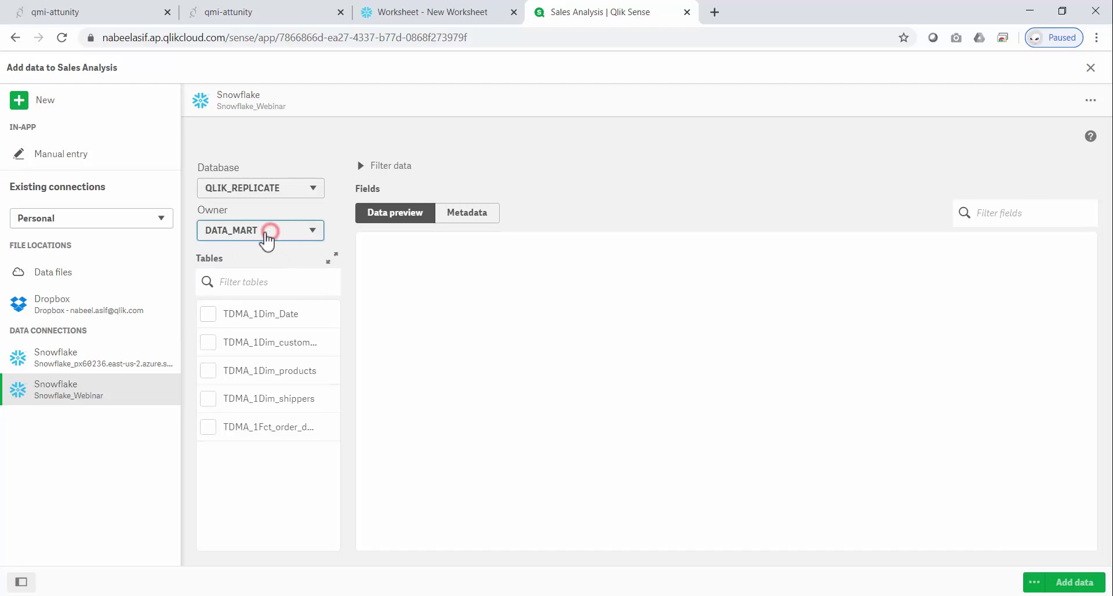
{"action": "left_click", "coordinate": [207, 343]}
{"action": "left_click", "coordinate": [209, 371]}
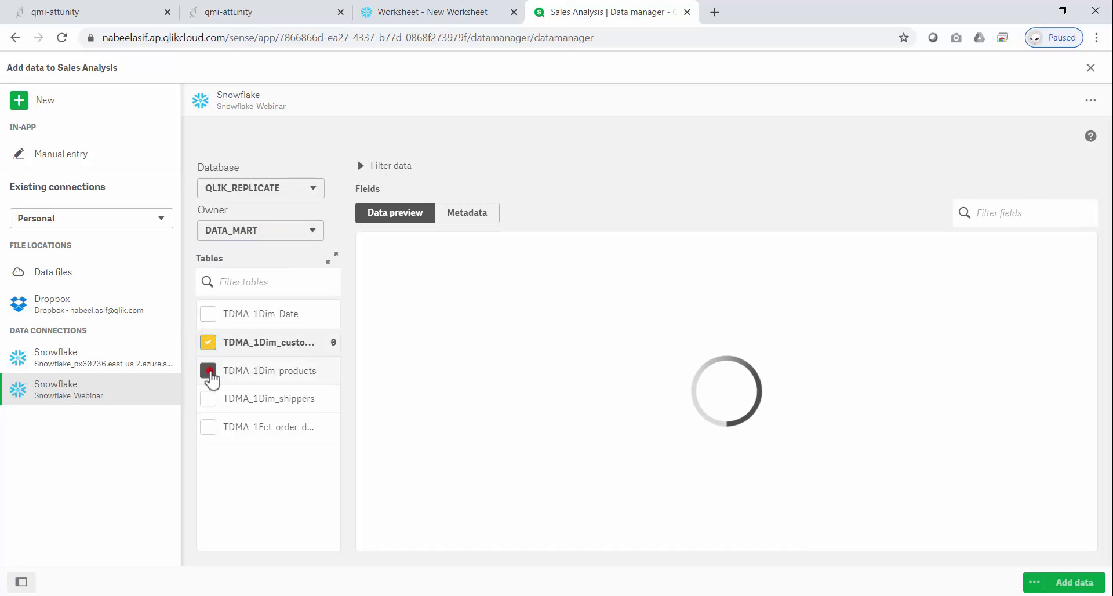
{"action": "left_click", "coordinate": [209, 399]}
{"action": "left_click", "coordinate": [209, 428]}
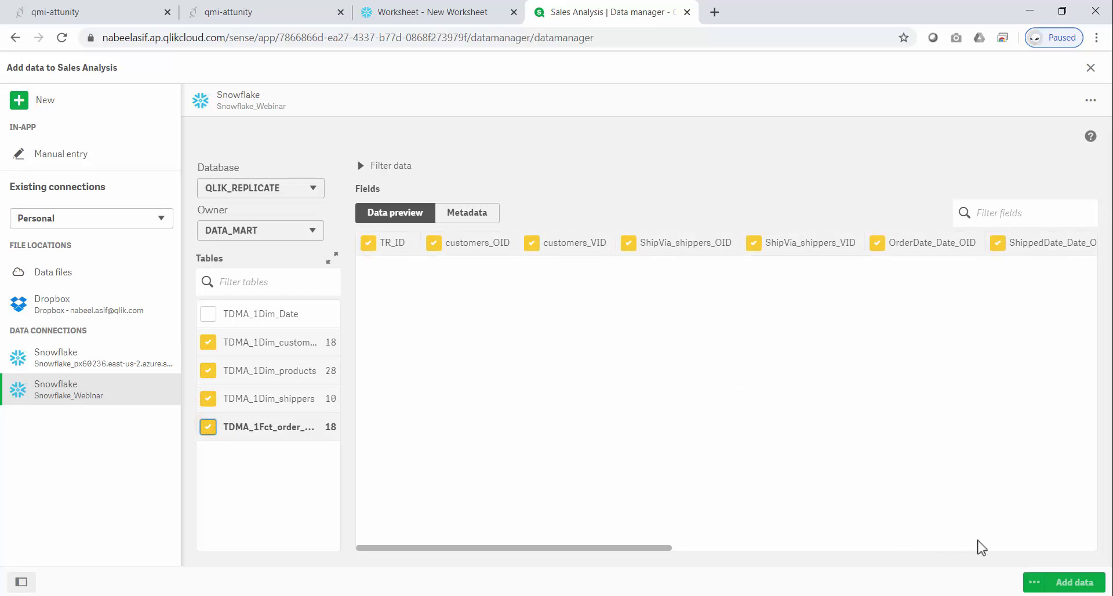
{"action": "left_click", "coordinate": [1073, 583]}
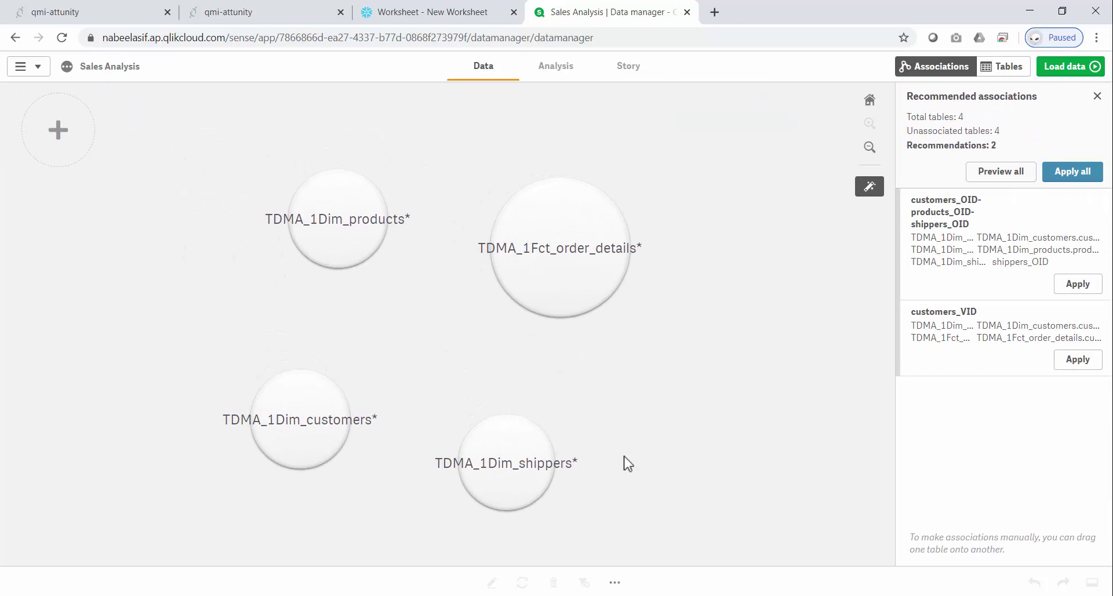
Step: Associate shippers, customers and products with TDMA_1Fct_order_details, then load the data
{"action": "left_click_drag", "start_coordinate": [514, 461], "coordinate": [579, 276]}
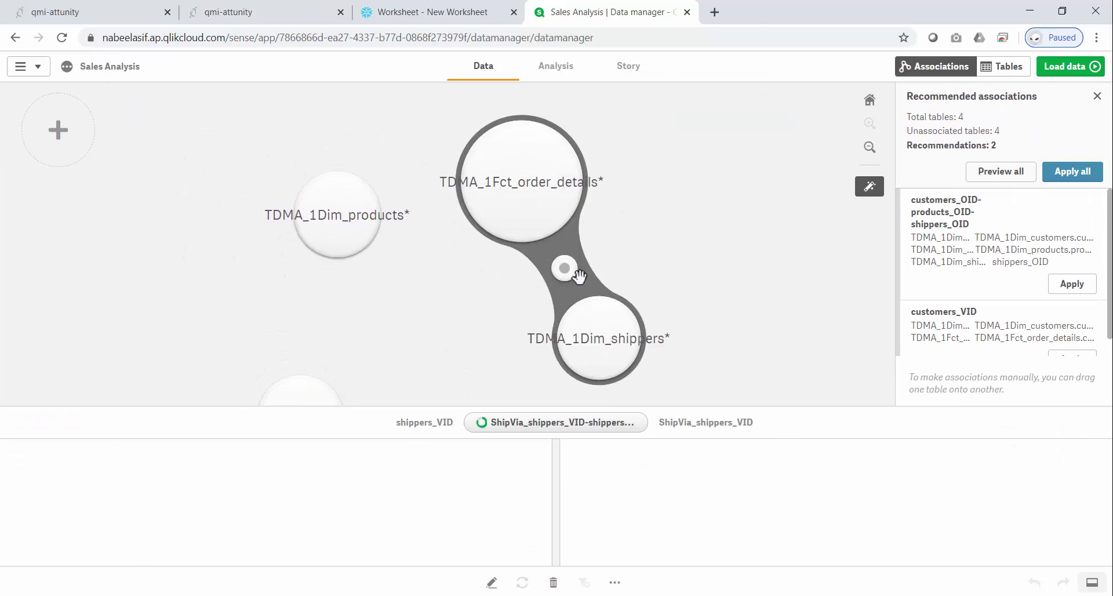
{"action": "left_click", "coordinate": [407, 225]}
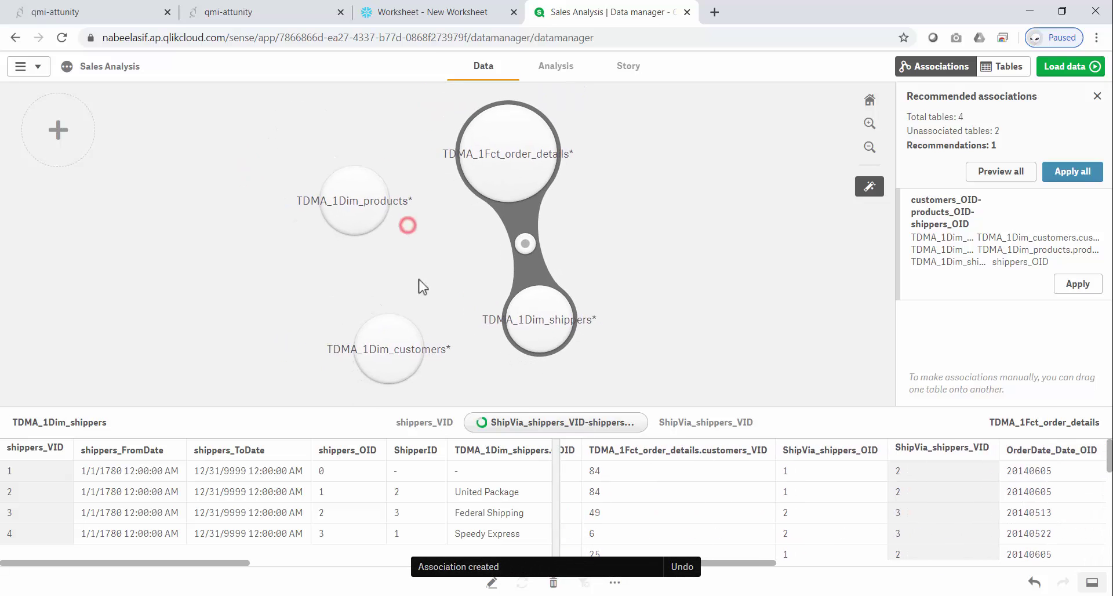
{"action": "left_click_drag", "start_coordinate": [378, 351], "coordinate": [460, 175]}
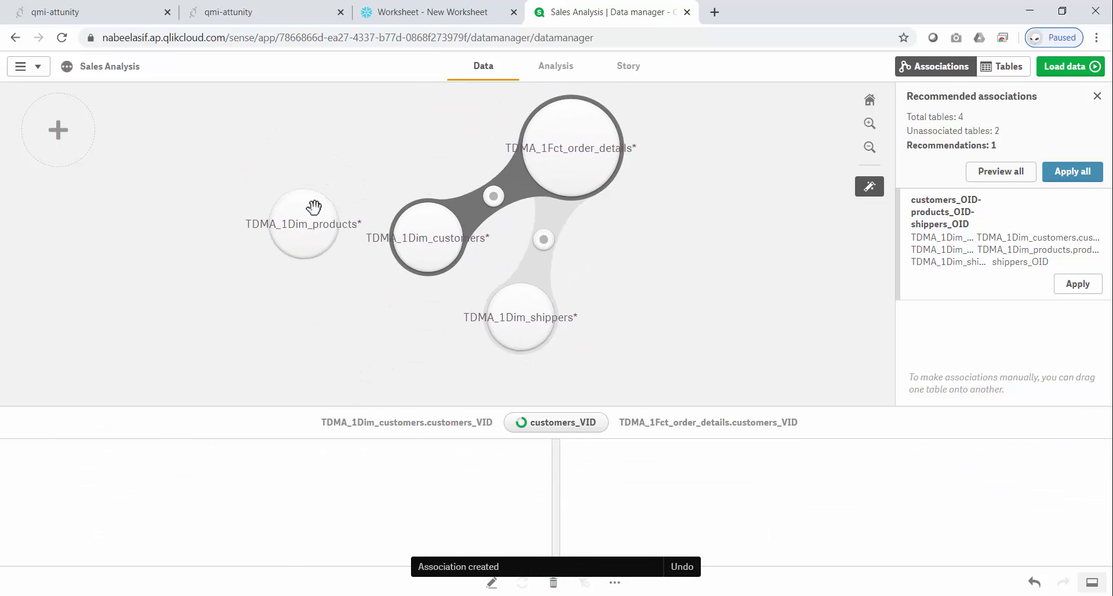
{"action": "left_click_drag", "start_coordinate": [314, 208], "coordinate": [547, 142]}
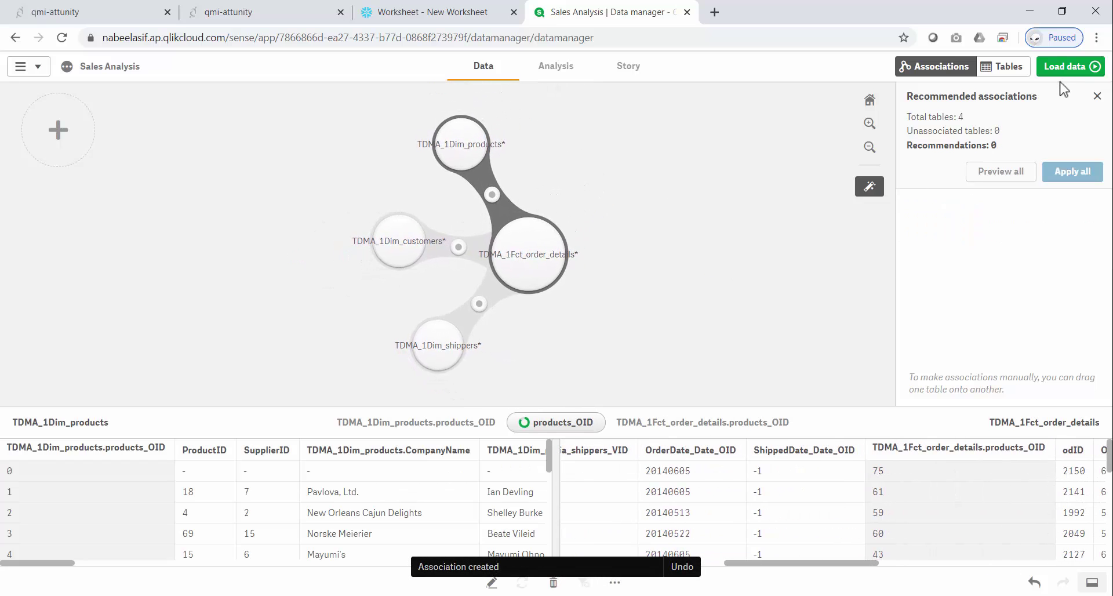
{"action": "left_click", "coordinate": [1064, 67]}
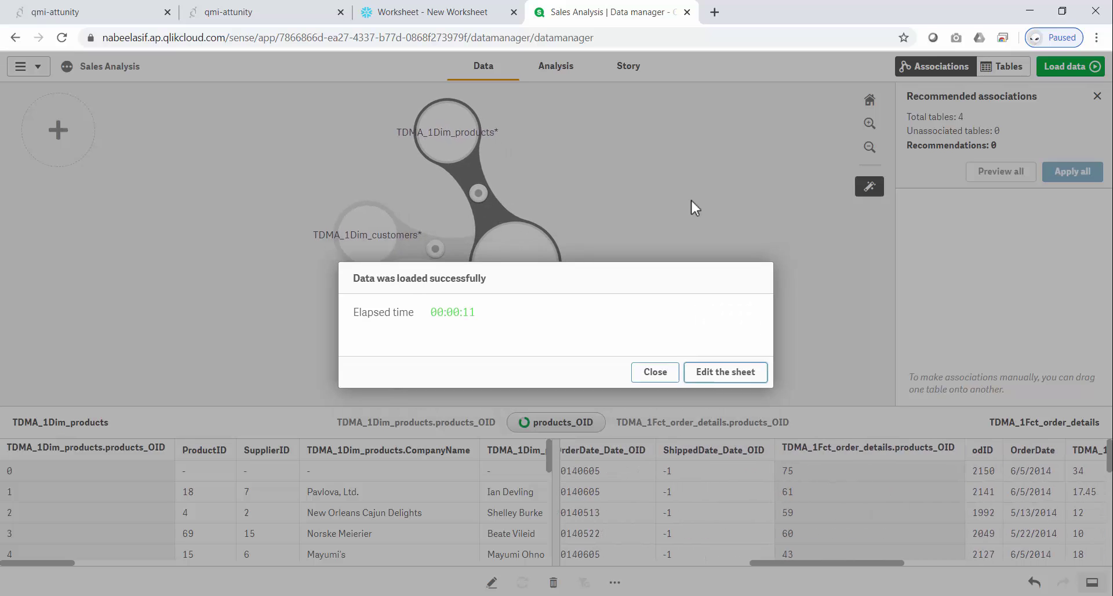
Step: Add a filter pane spanning the sheet's top with CategoryName as its field
{"action": "left_click", "coordinate": [725, 372]}
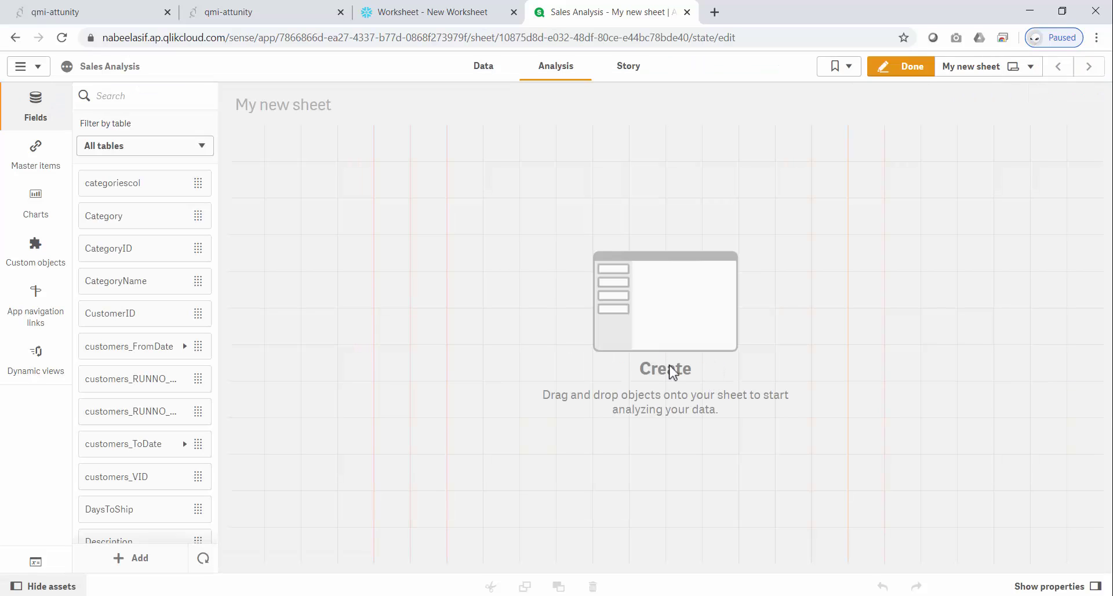
{"action": "left_click", "coordinate": [13, 207]}
{"action": "left_click_drag", "start_coordinate": [137, 321], "coordinate": [400, 220]}
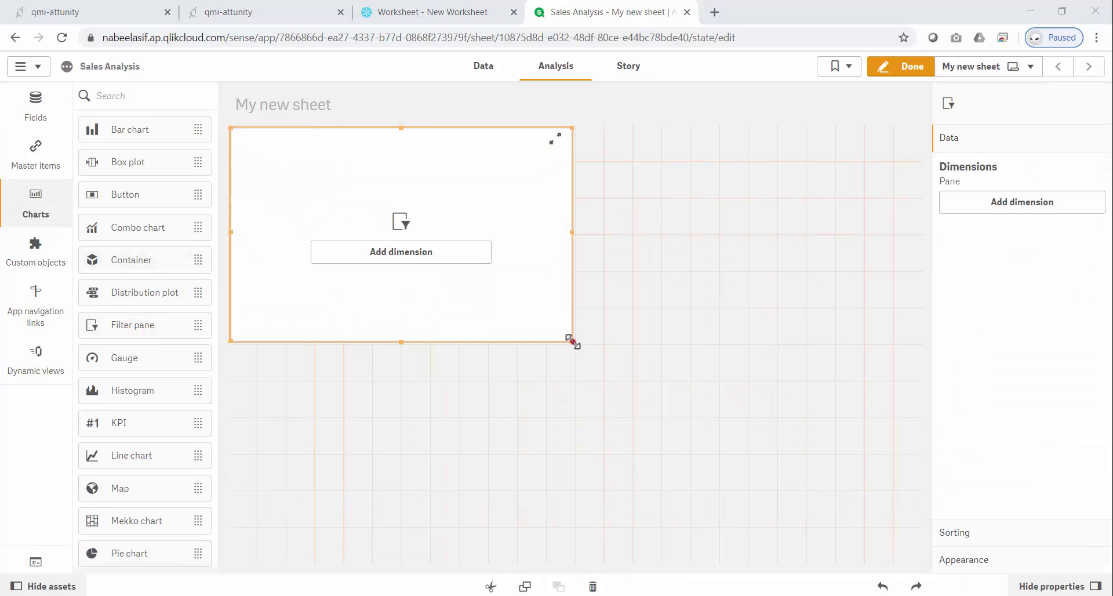
{"action": "left_click_drag", "start_coordinate": [572, 341], "coordinate": [979, 320]}
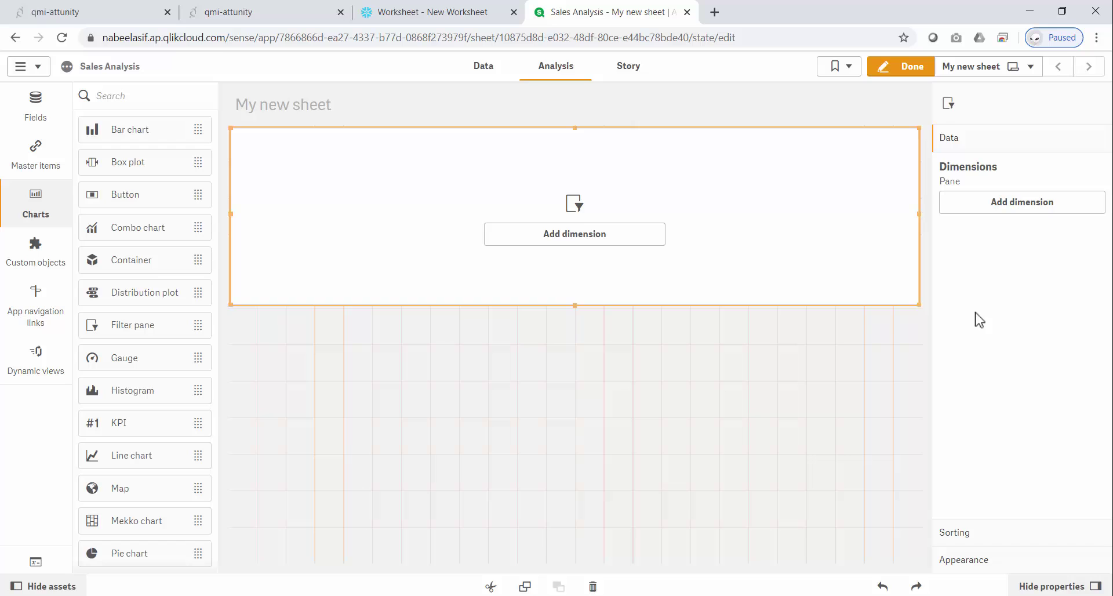
{"action": "left_click", "coordinate": [35, 110]}
{"action": "left_click_drag", "start_coordinate": [142, 292], "coordinate": [458, 244]}
Step: Build a CategoryName chart of Sum(LineItemAmount) against Sum(Quantity) as a scatter plot
{"action": "left_click_drag", "start_coordinate": [128, 277], "coordinate": [401, 345]}
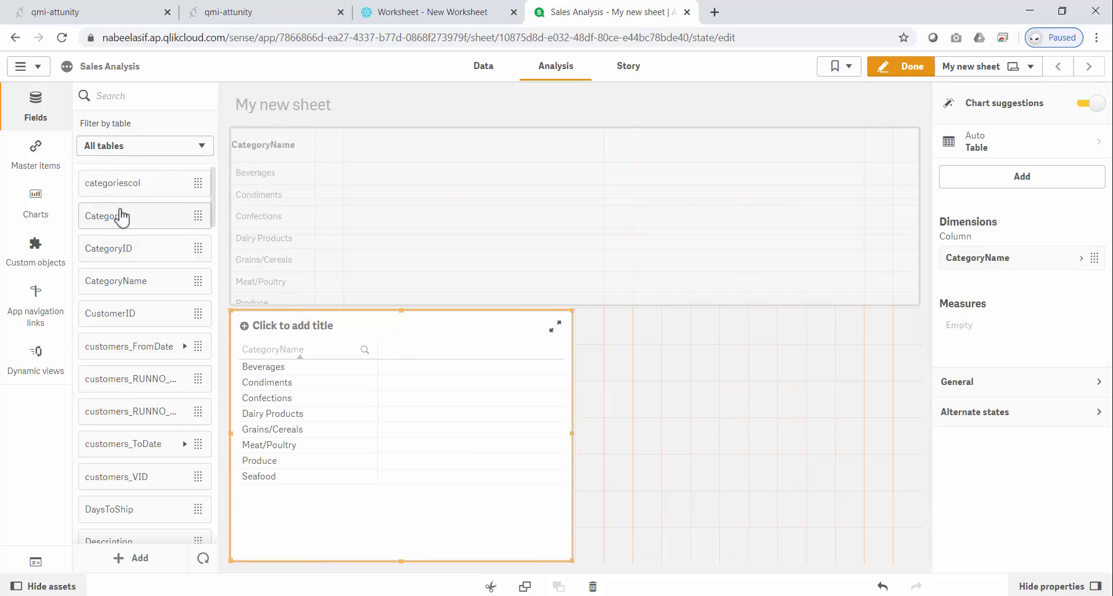
{"action": "type", "text": "line"}
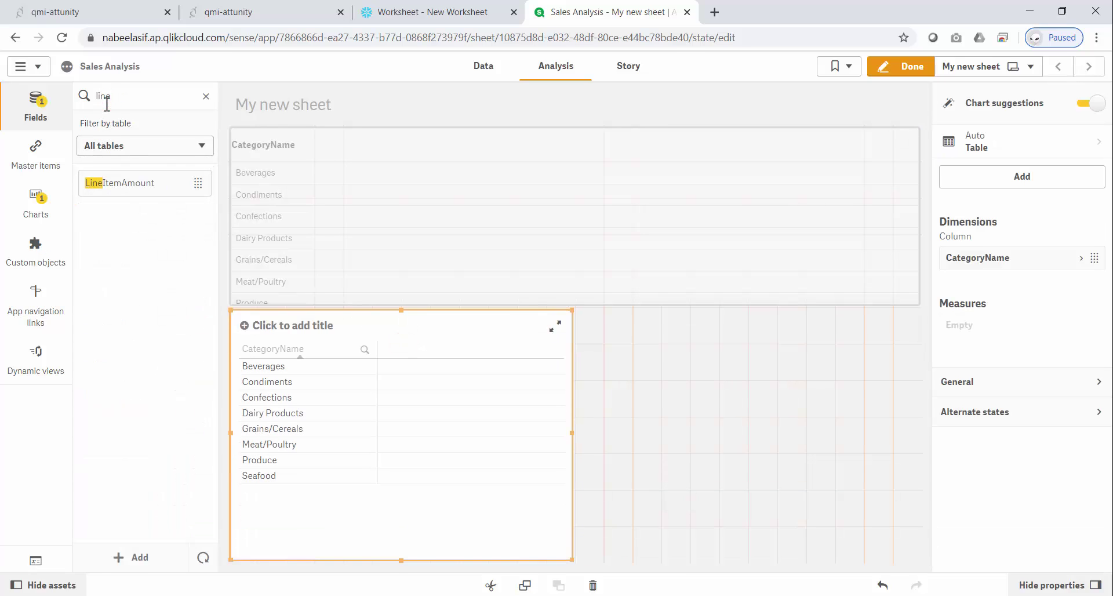
{"action": "left_click_drag", "start_coordinate": [120, 183], "coordinate": [445, 398]}
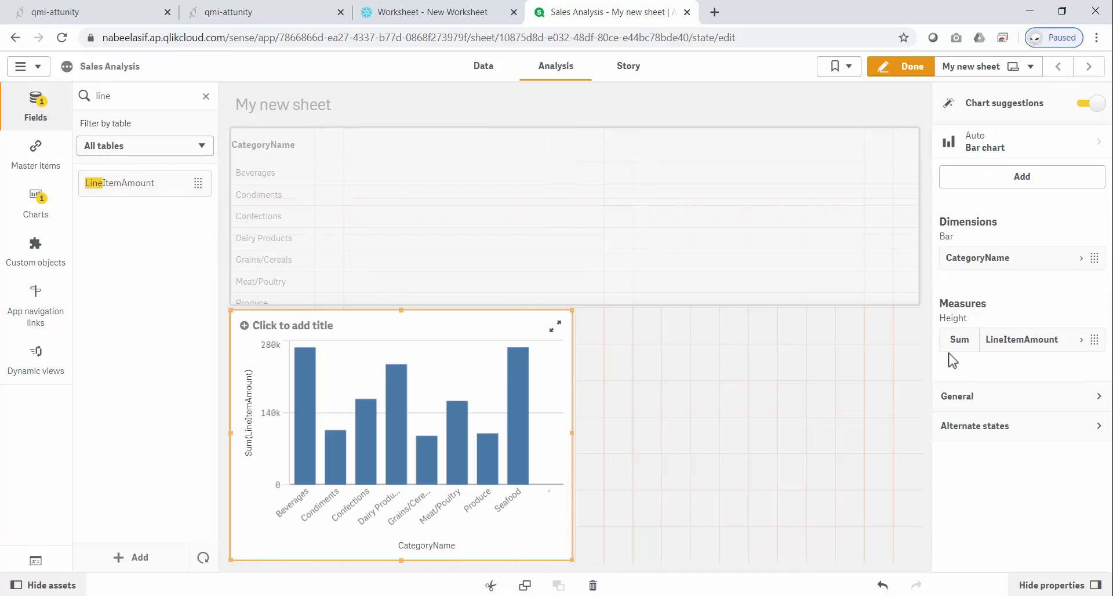
{"action": "key", "text": "BackSpace"}
{"action": "key", "text": "BackSpace"}
{"action": "key", "text": "BackSpace"}
{"action": "key", "text": "BackSpace"}
{"action": "type", "text": "quan"}
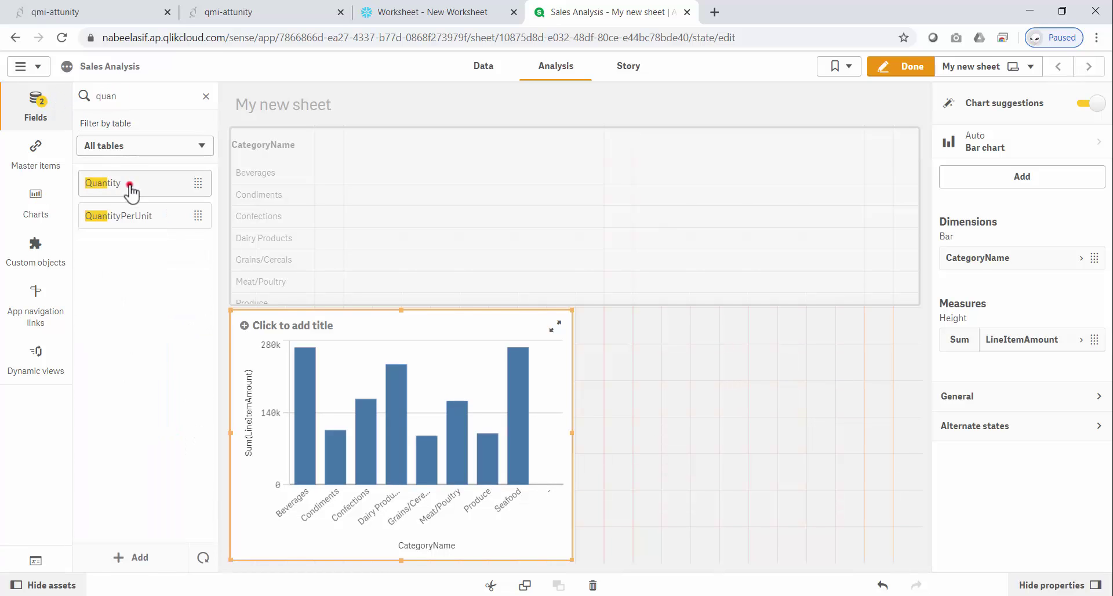
{"action": "left_click_drag", "start_coordinate": [129, 185], "coordinate": [346, 400]}
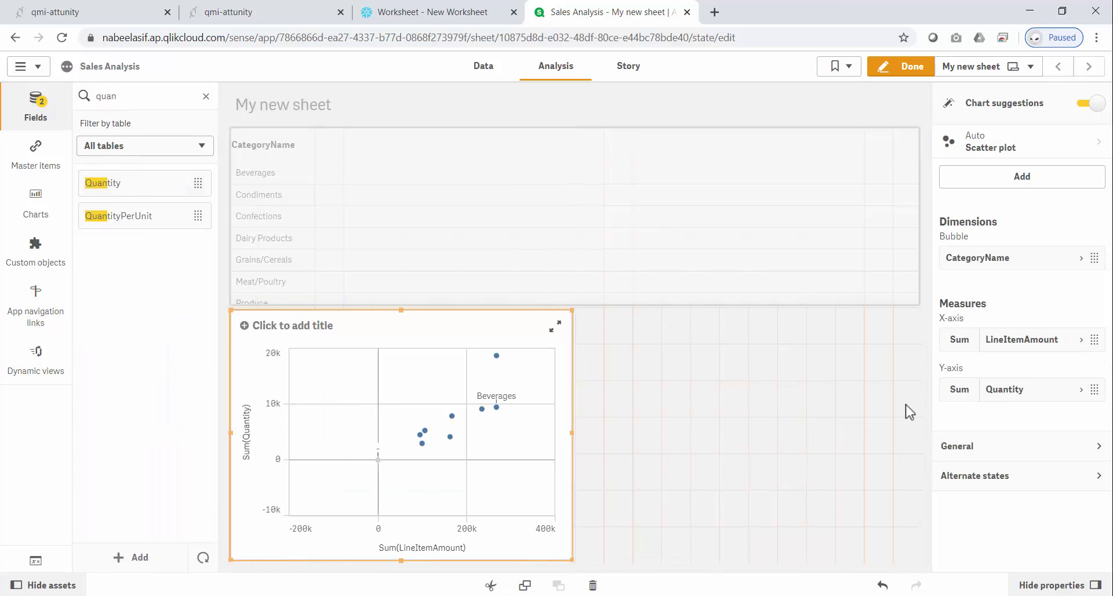
{"action": "left_click", "coordinate": [1078, 141]}
{"action": "scroll", "coordinate": [1061, 270], "scroll_direction": "down", "scroll_amount": 2}
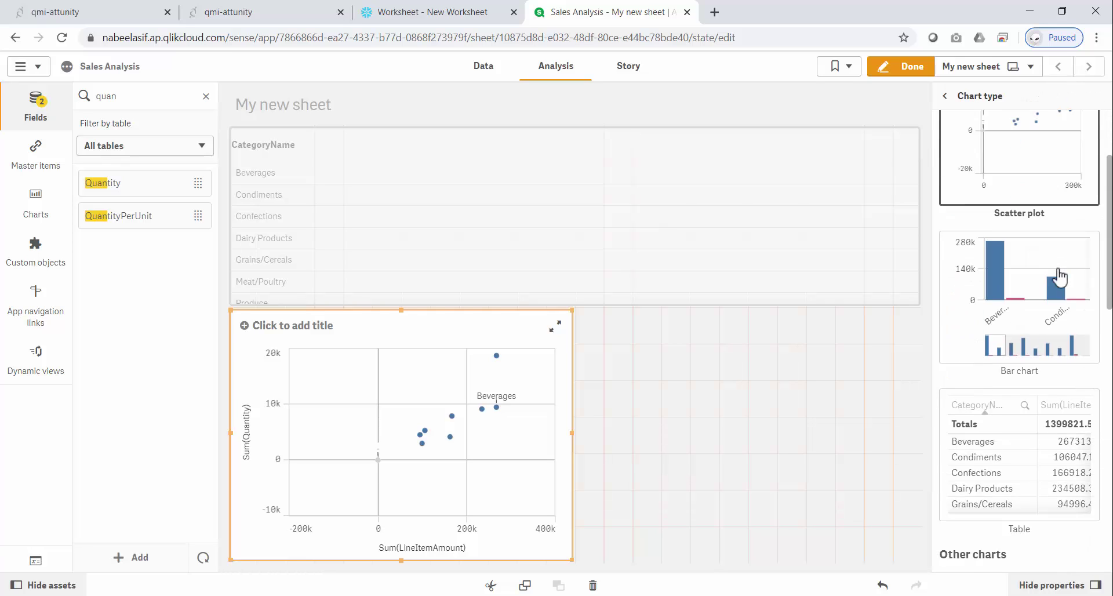
{"action": "scroll", "coordinate": [1059, 277], "scroll_direction": "down", "scroll_amount": 1}
Step: Add the customers, products and shippers CompanyName fields to the filter pane
{"action": "left_click_drag", "start_coordinate": [75, 96], "coordinate": [55, 100]}
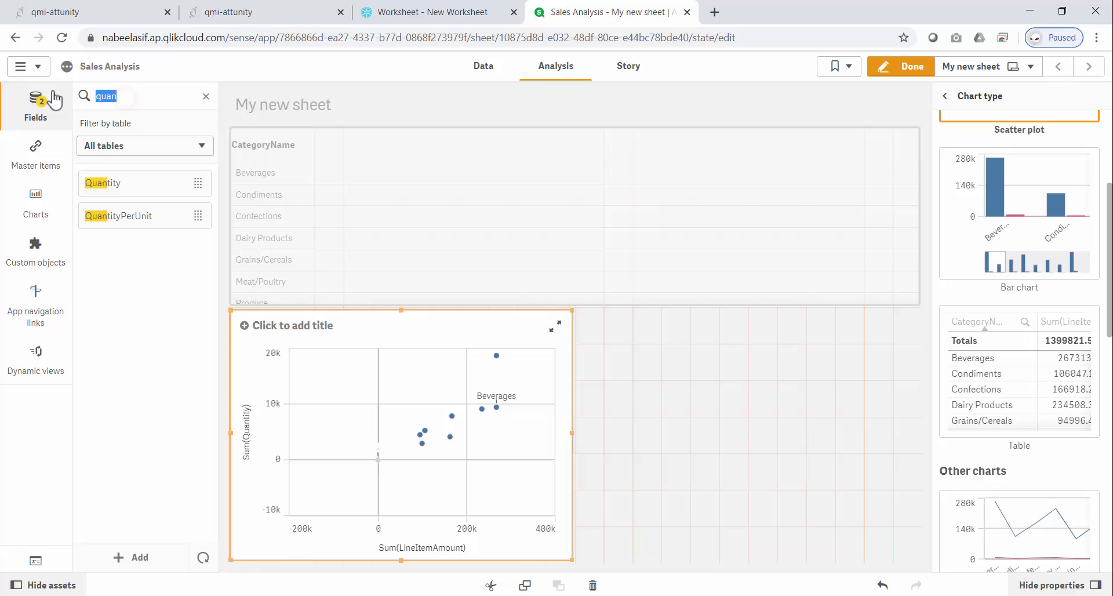
{"action": "type", "text": "comp"}
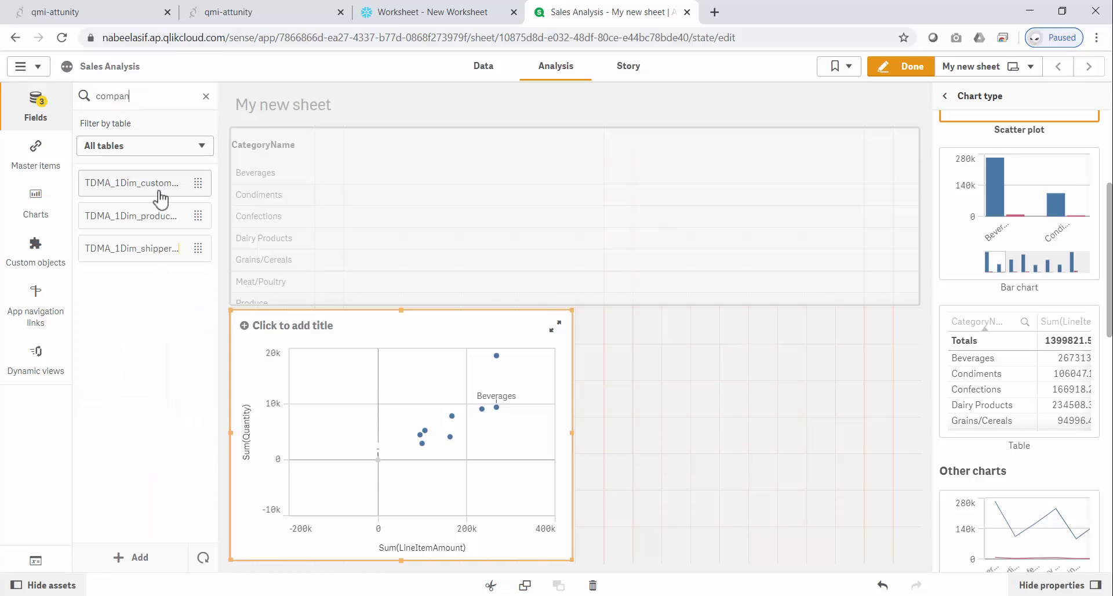
{"action": "left_click_drag", "start_coordinate": [159, 191], "coordinate": [389, 255]}
{"action": "left_click_drag", "start_coordinate": [166, 223], "coordinate": [400, 232]}
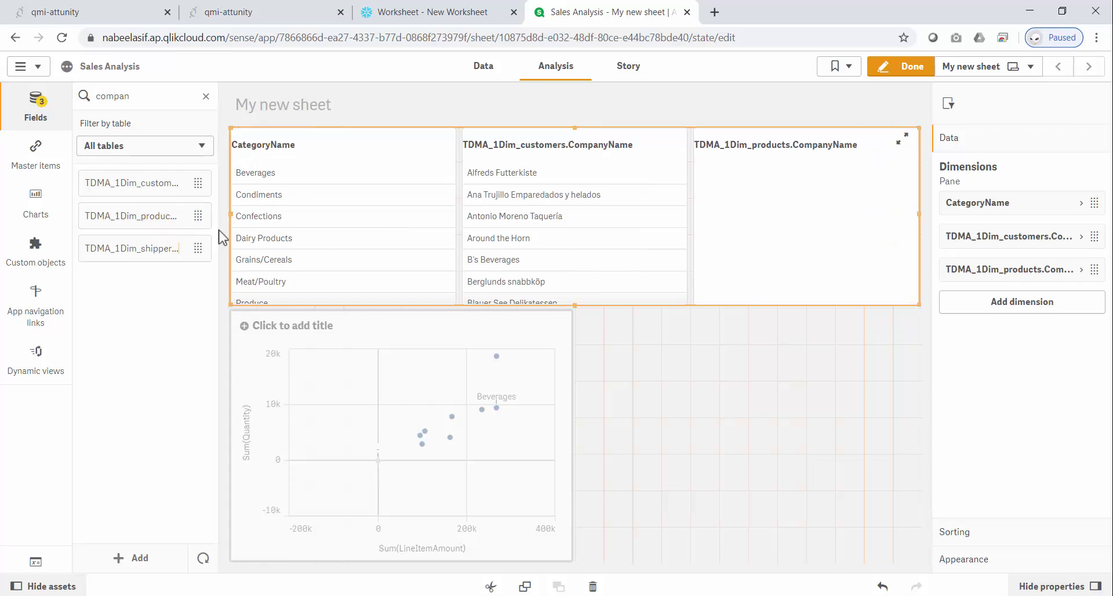
{"action": "left_click_drag", "start_coordinate": [144, 250], "coordinate": [744, 209]}
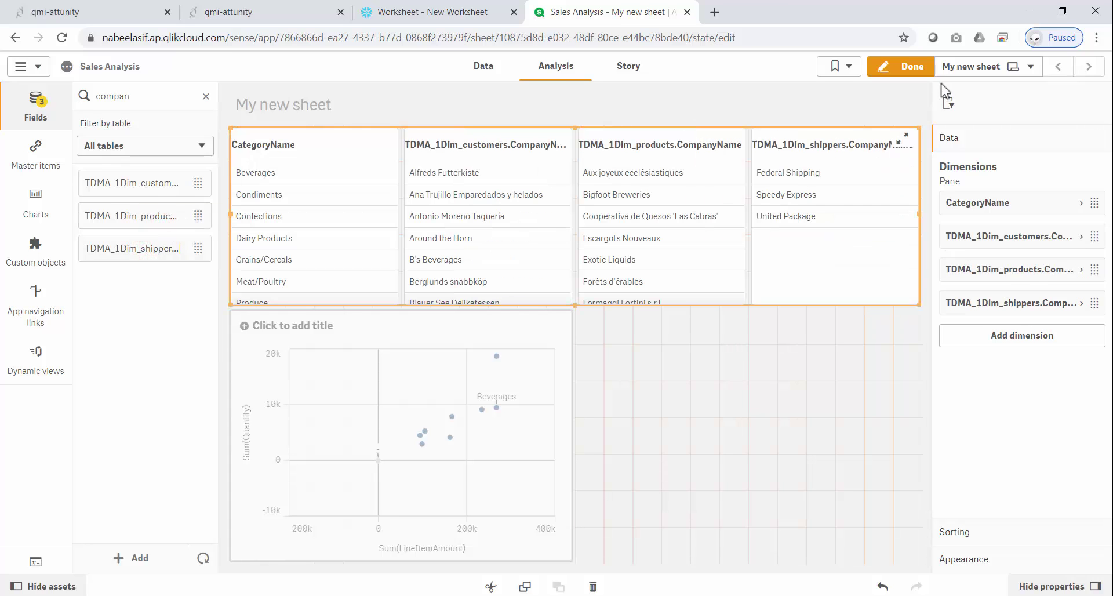
Step: Finish editing My new sheet and pan the scatter chart
{"action": "left_click", "coordinate": [905, 67]}
{"action": "left_click", "coordinate": [429, 403]}
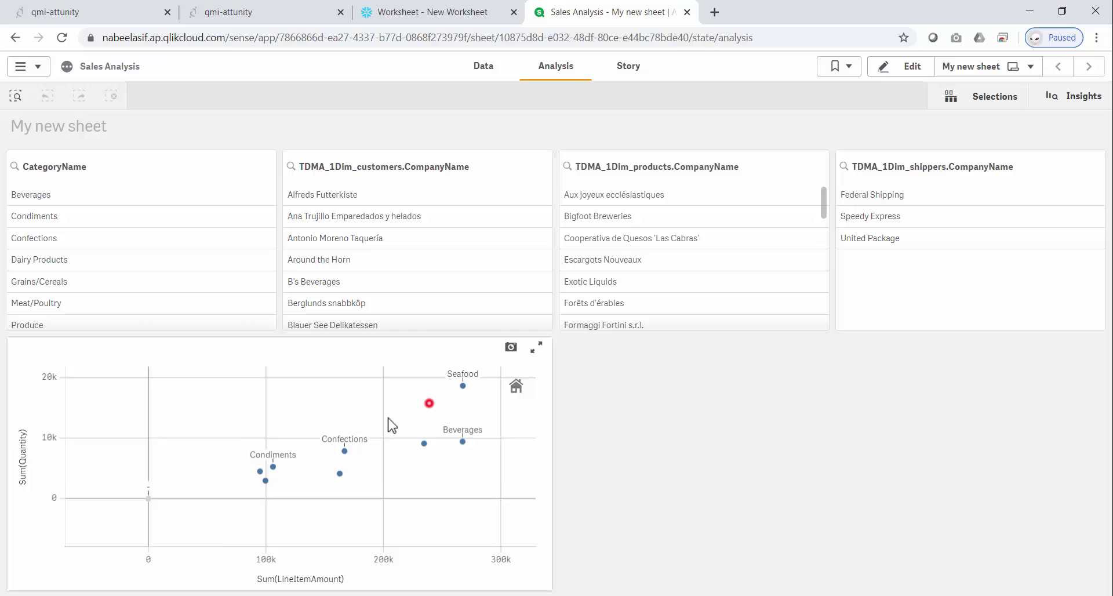
{"action": "left_click_drag", "start_coordinate": [392, 425], "coordinate": [379, 432]}
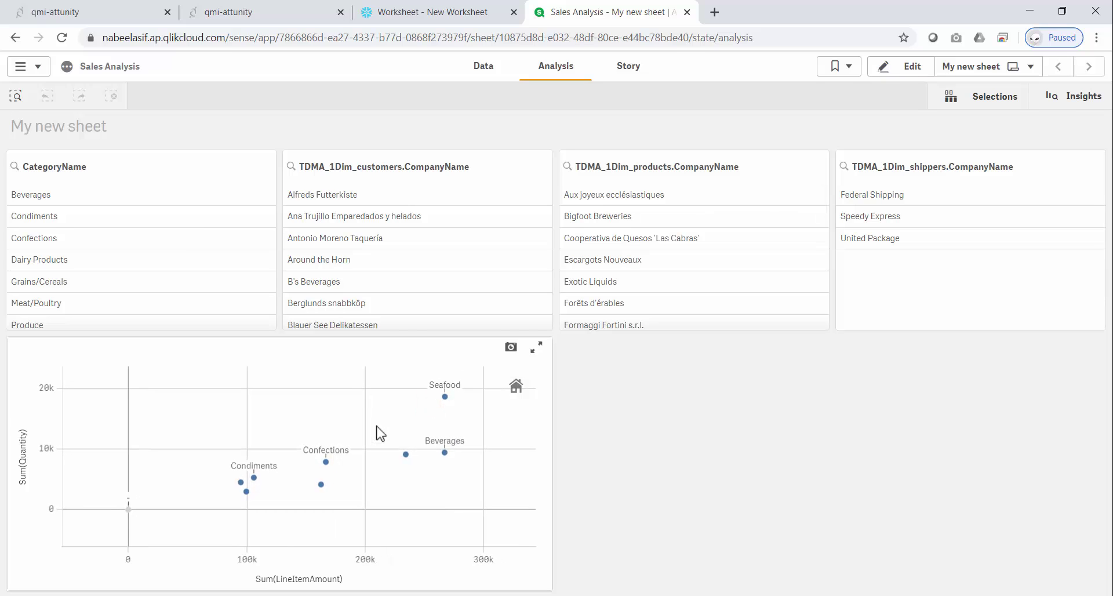
Step: Ask Insight Advisor 'avg days to ship by date' and inspect the avg(DaysToShip) over OrderDate chart
{"action": "left_click", "coordinate": [1049, 97]}
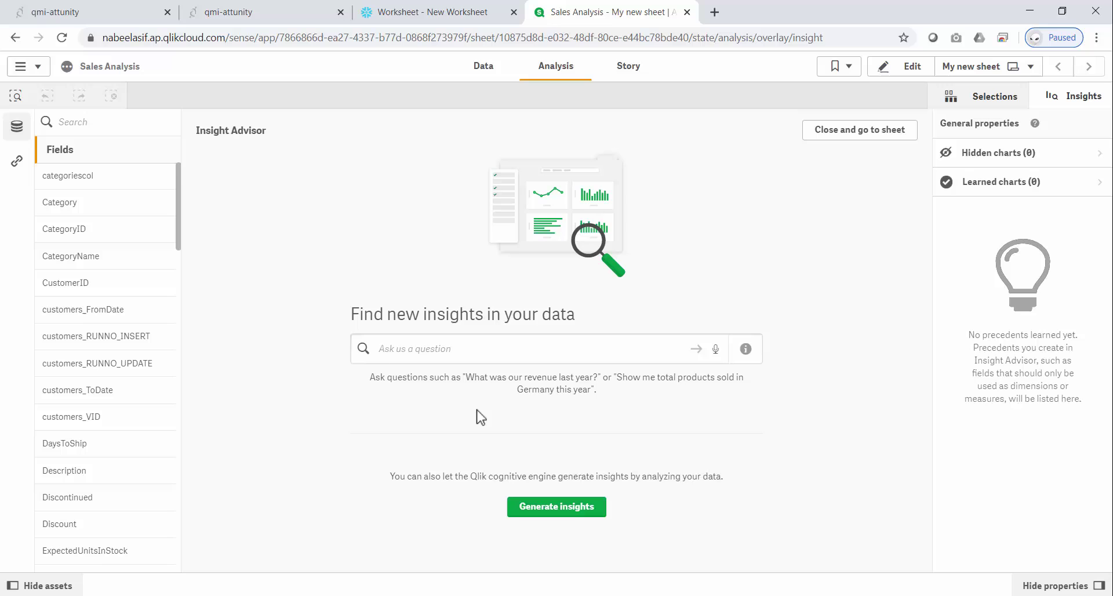
{"action": "type", "text": "avg days to sh"}
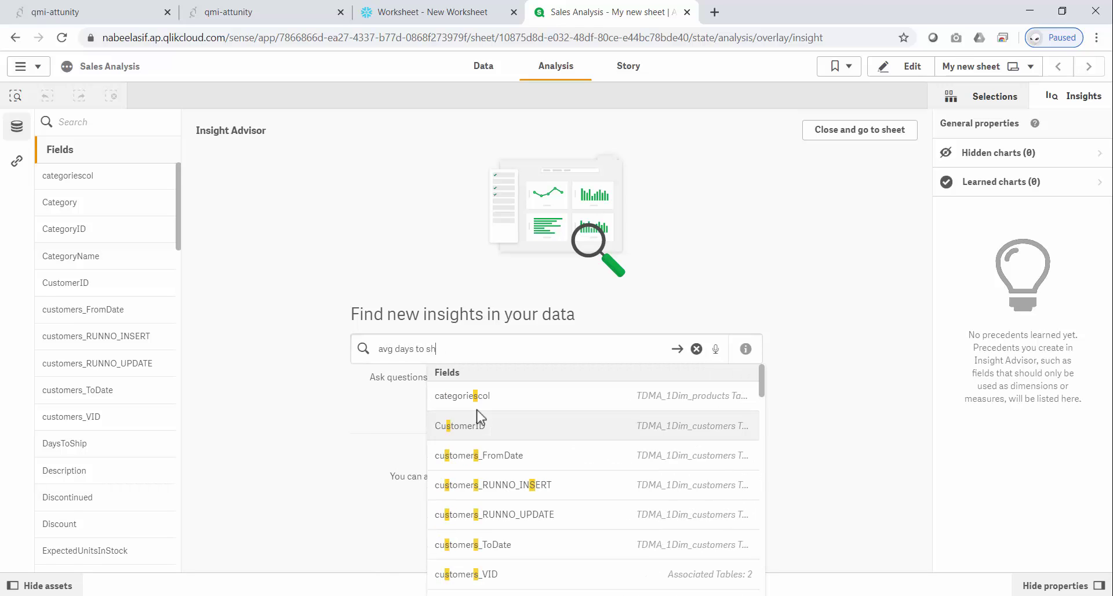
{"action": "type", "text": "ip by dat"}
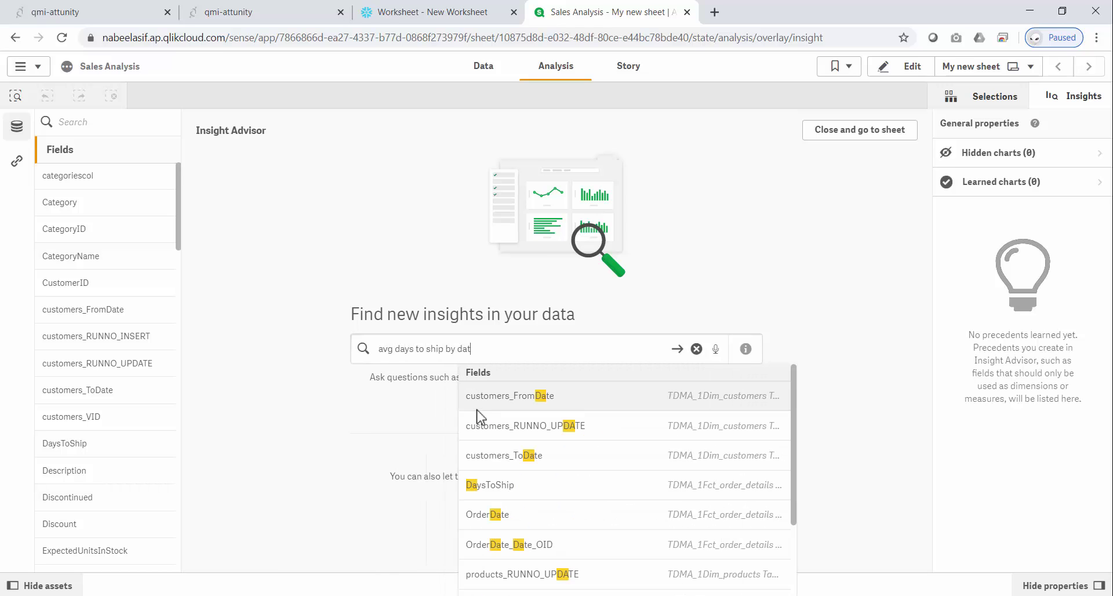
{"action": "type", "text": "e"}
{"action": "key", "text": "Return"}
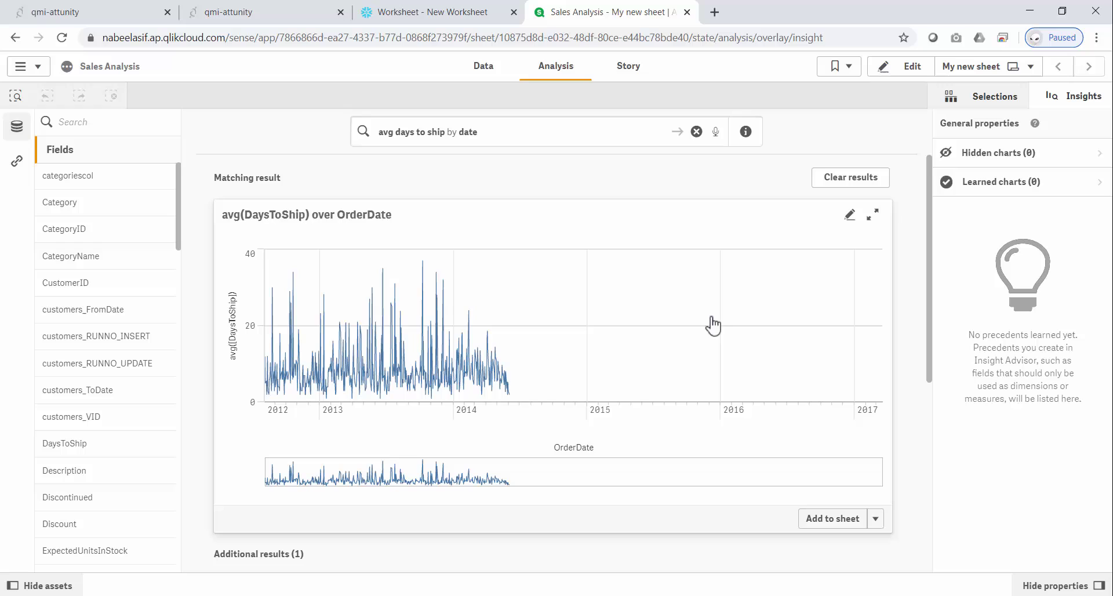
{"action": "left_click", "coordinate": [757, 142]}
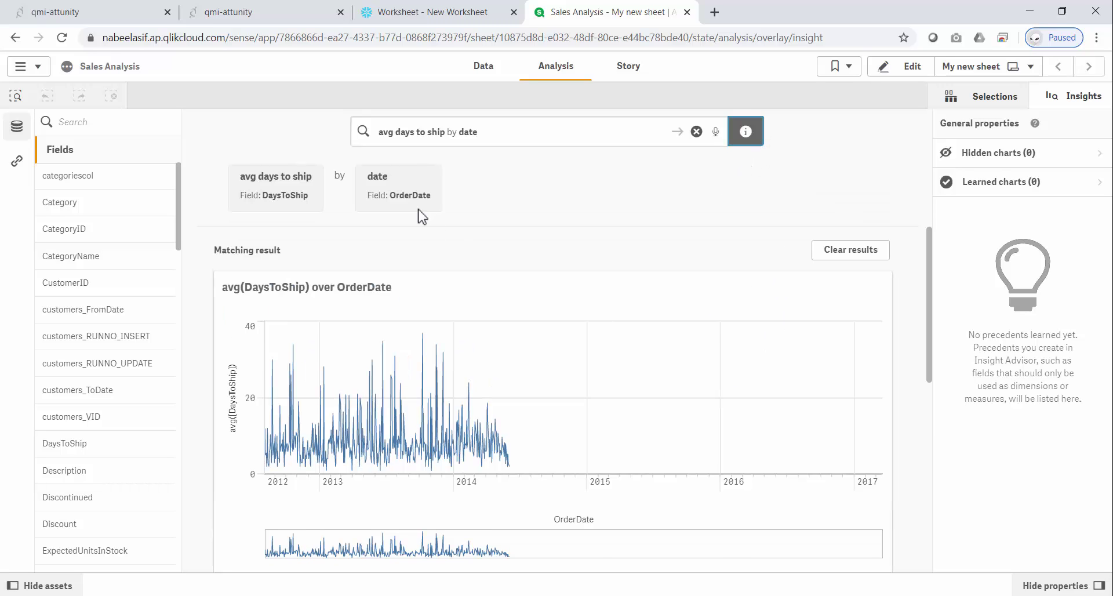
{"action": "left_click", "coordinate": [713, 290]}
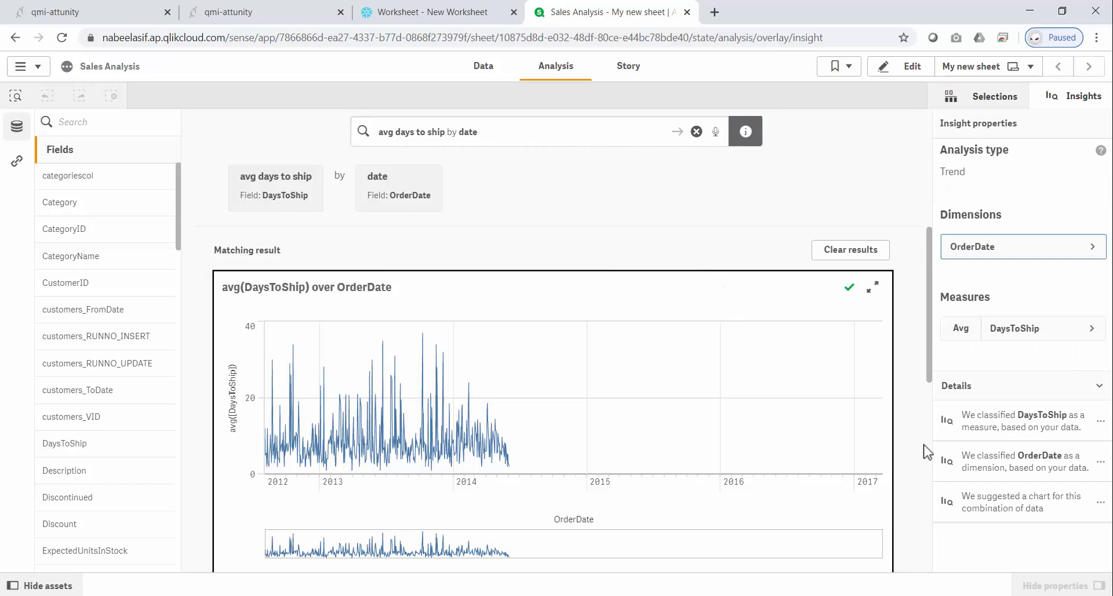
Step: Add the days-to-ship chart to My new sheet and go to that sheet
{"action": "scroll", "coordinate": [925, 452], "scroll_direction": "down", "scroll_amount": 3}
{"action": "left_click", "coordinate": [838, 446]}
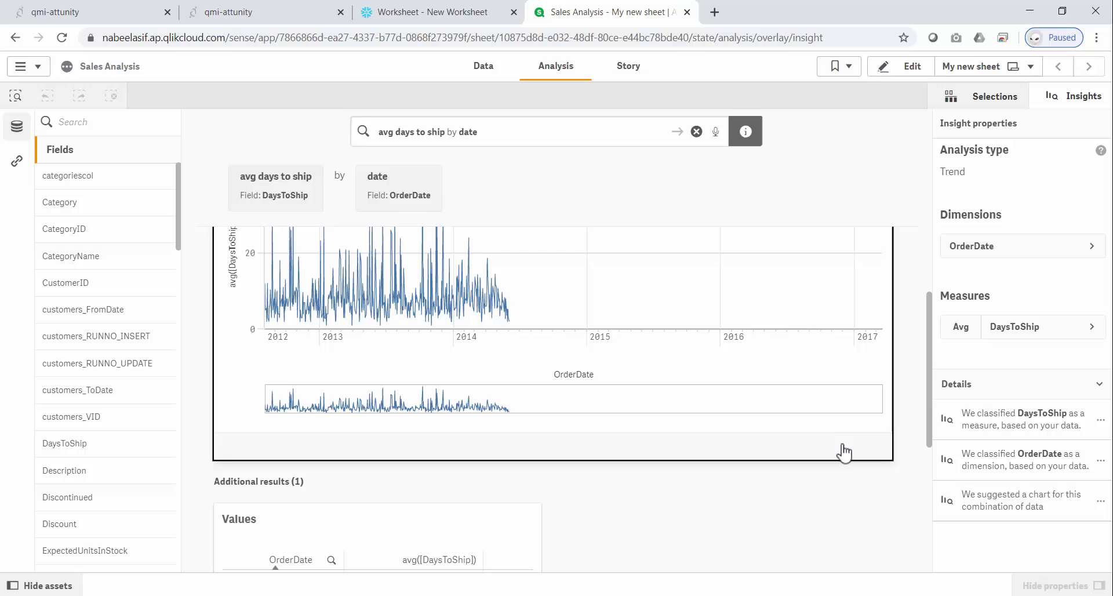
{"action": "left_click", "coordinate": [839, 450]}
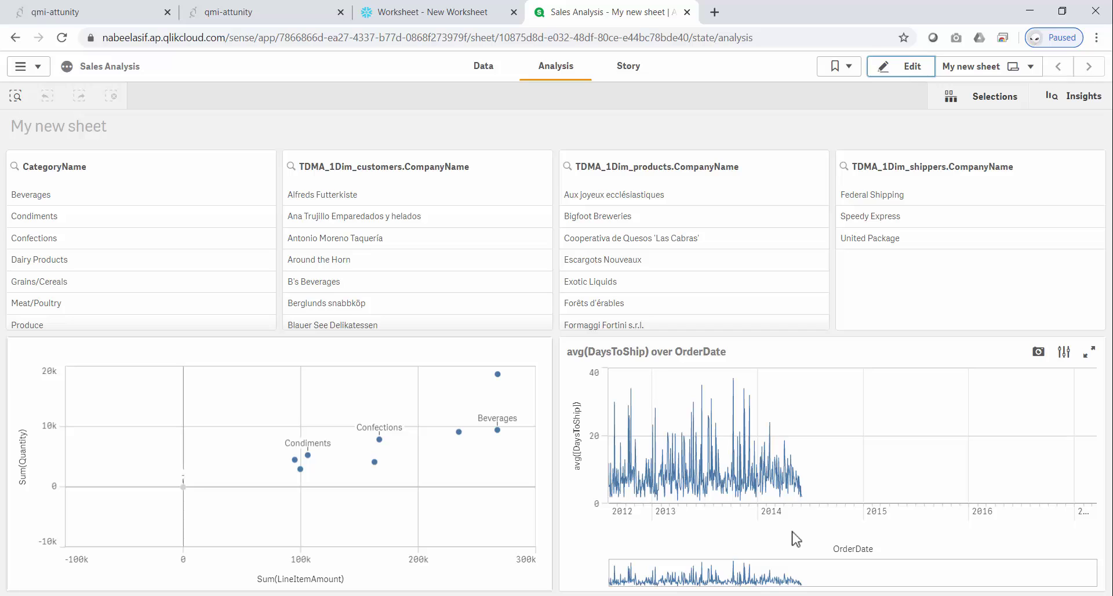
Step: Filter to 2014 orders and the Beverages, Dairy Products and Seafood categories
{"action": "left_click", "coordinate": [789, 515]}
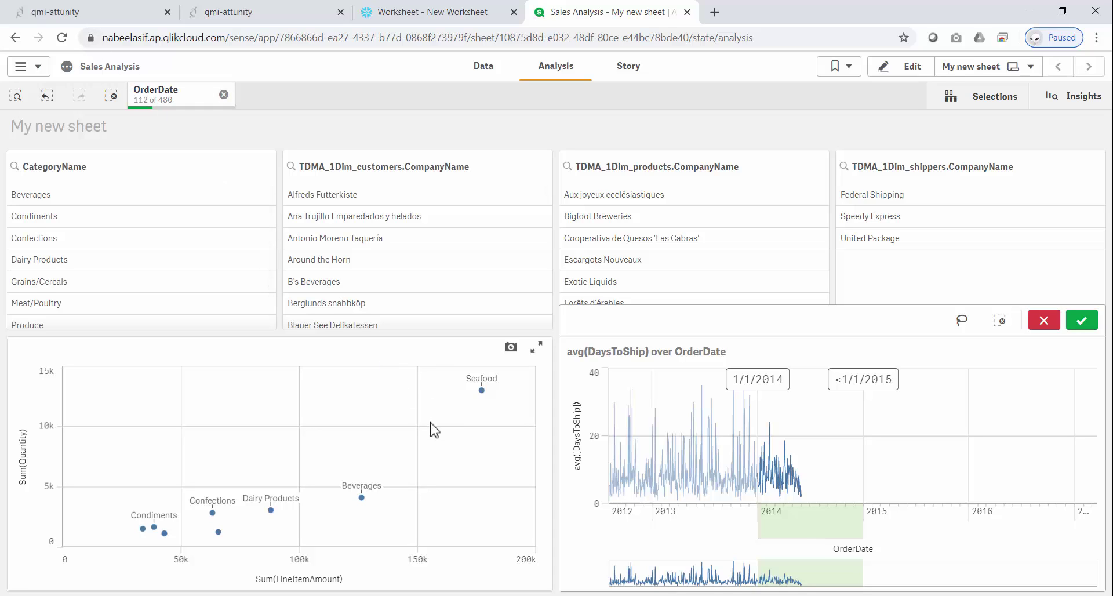
{"action": "left_click_drag", "start_coordinate": [504, 568], "coordinate": [258, 556]}
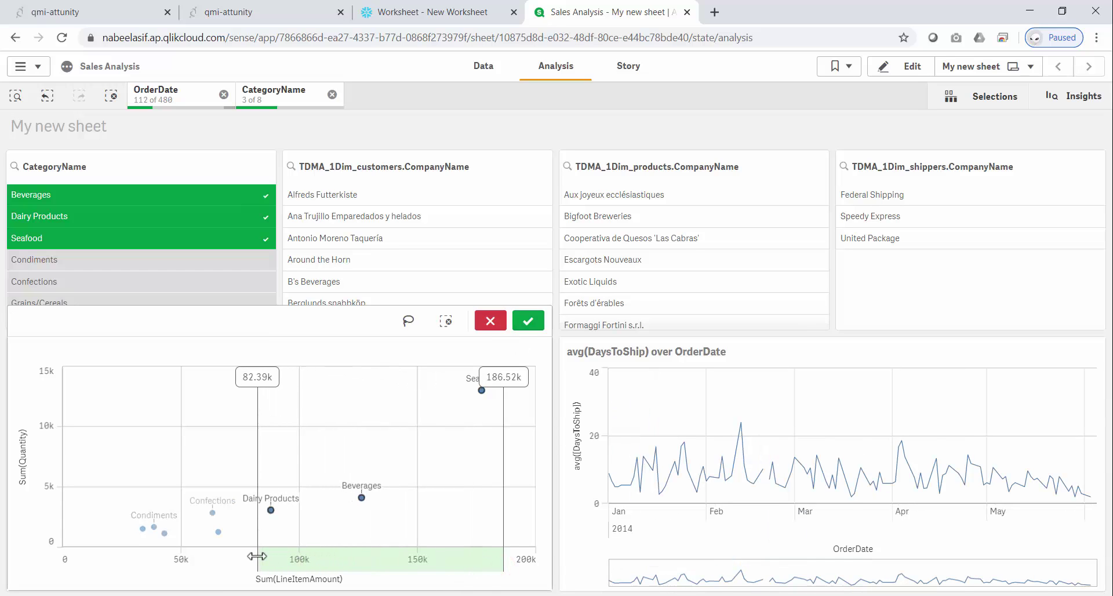
{"action": "left_click", "coordinate": [527, 321]}
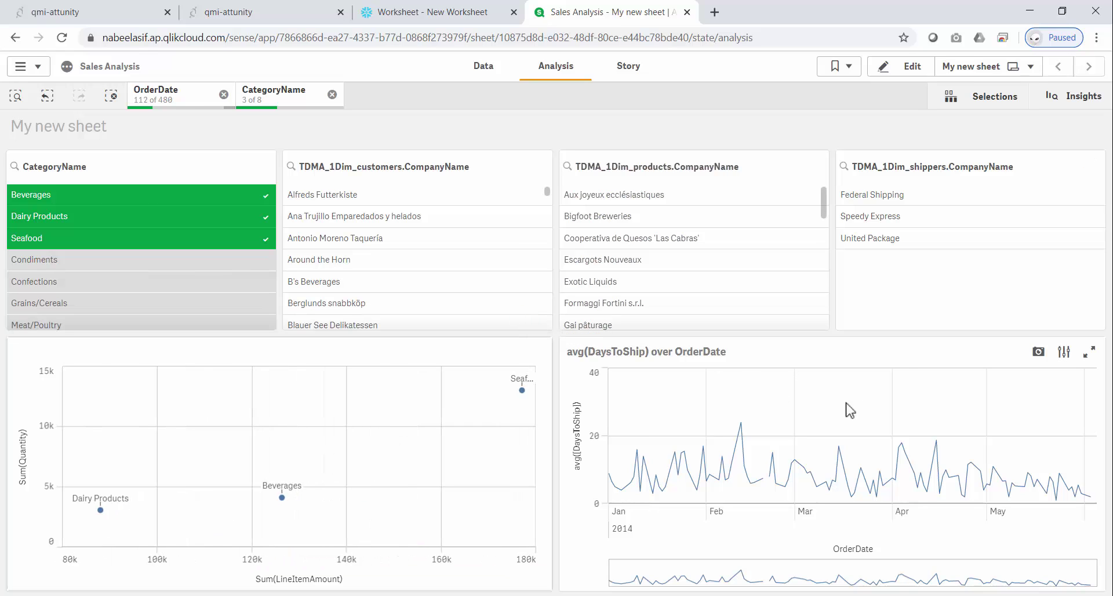
{"action": "left_click", "coordinate": [1091, 165]}
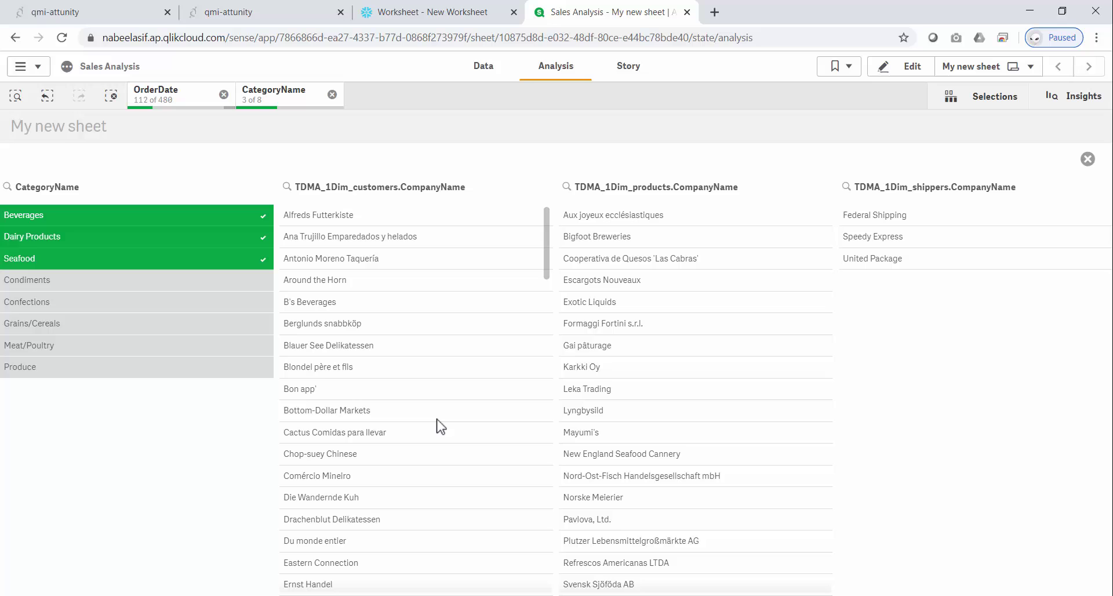
Step: Switch to the excluded customers (17 of 94) and clear the OrderDate filter
{"action": "scroll", "coordinate": [439, 429], "scroll_direction": "down", "scroll_amount": 10}
{"action": "scroll", "coordinate": [436, 425], "scroll_direction": "down", "scroll_amount": 15}
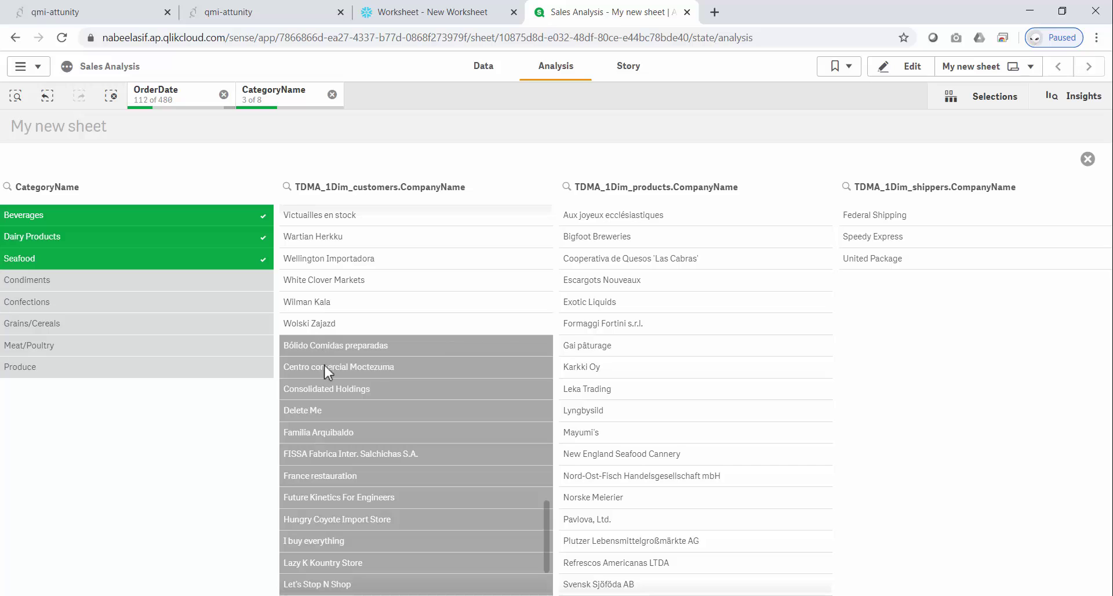
{"action": "left_click", "coordinate": [287, 187]}
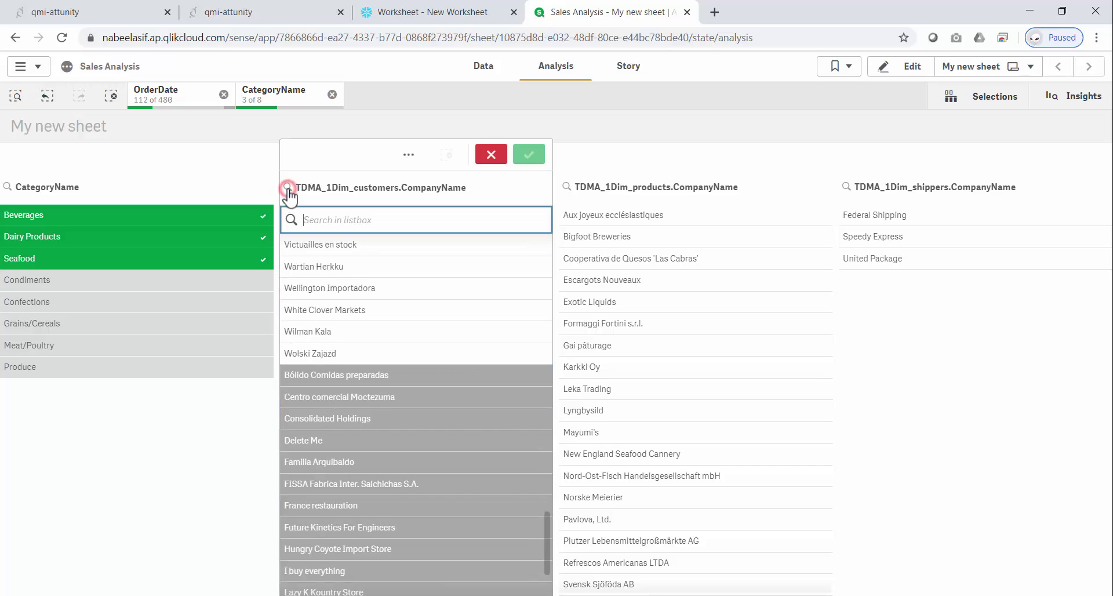
{"action": "left_click", "coordinate": [409, 154]}
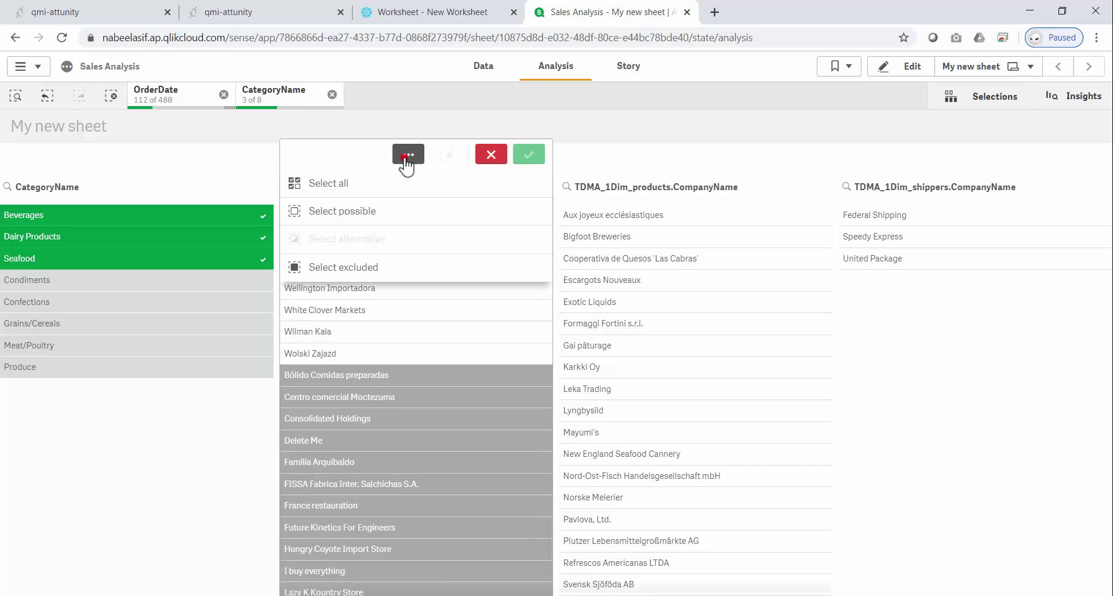
{"action": "left_click", "coordinate": [356, 267]}
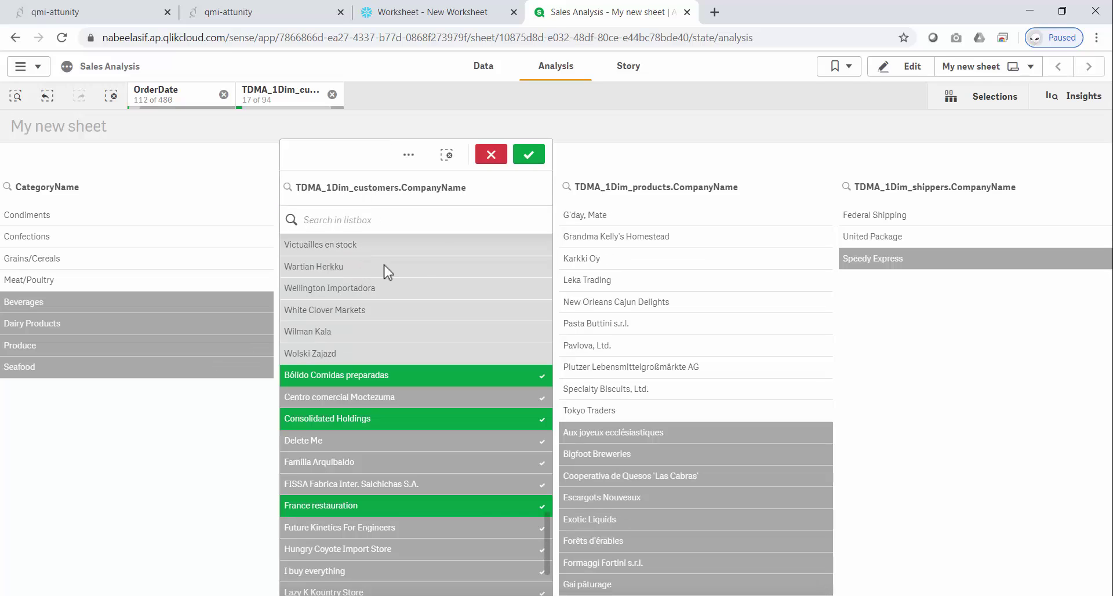
{"action": "left_click", "coordinate": [528, 156]}
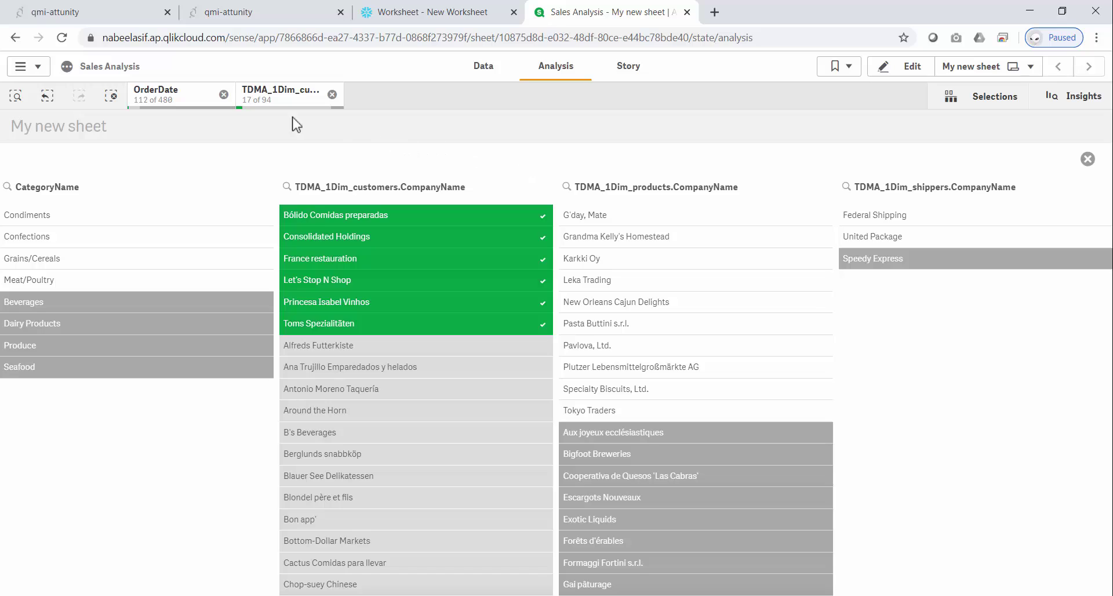
{"action": "left_click", "coordinate": [223, 95]}
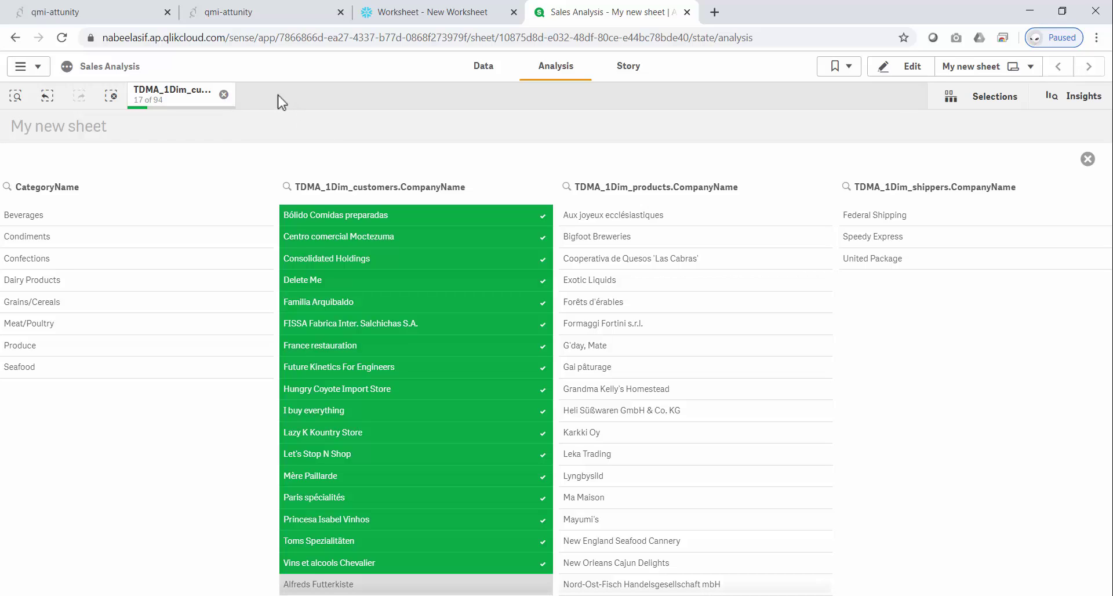
{"action": "left_click", "coordinate": [35, 65]}
Step: Zoom into the Data model viewer's tables, then return to the hub's Home page
{"action": "left_click", "coordinate": [71, 180]}
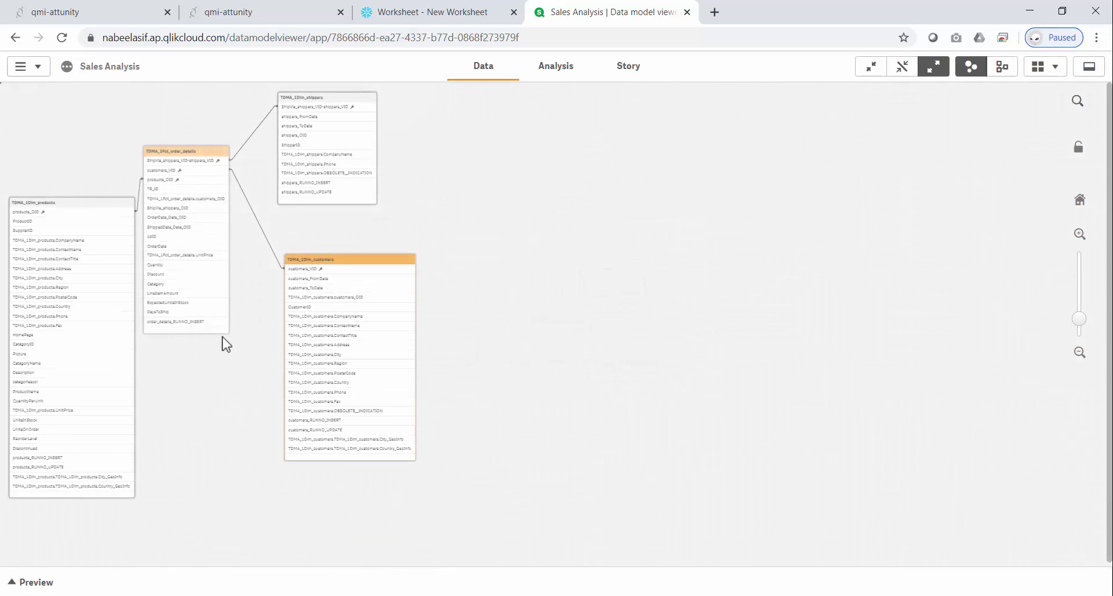
{"action": "left_click_drag", "start_coordinate": [1087, 325], "coordinate": [1081, 311]}
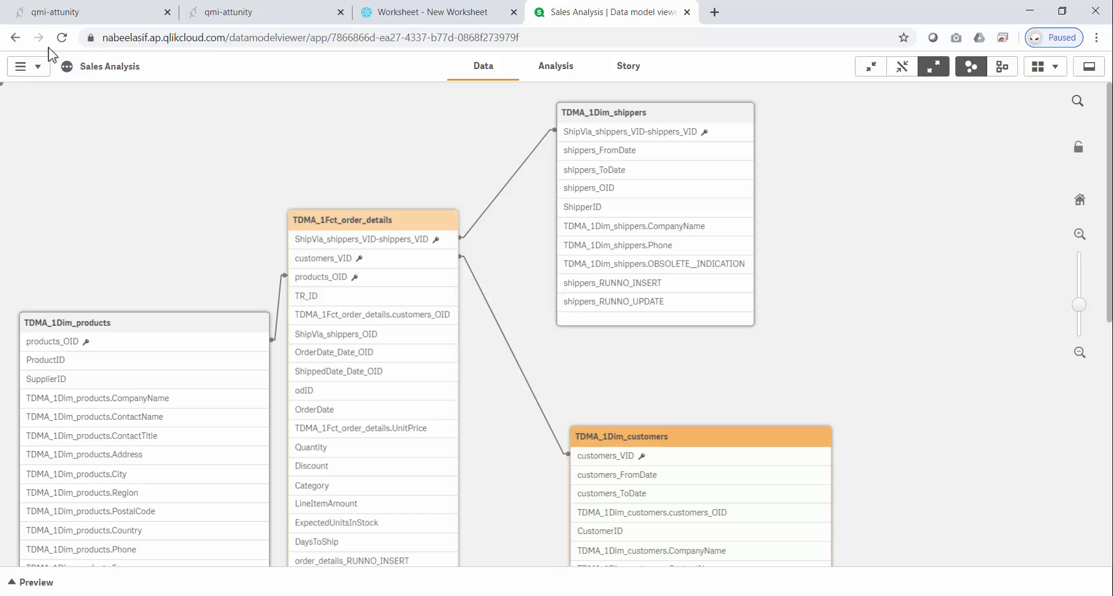
{"action": "left_click", "coordinate": [26, 68]}
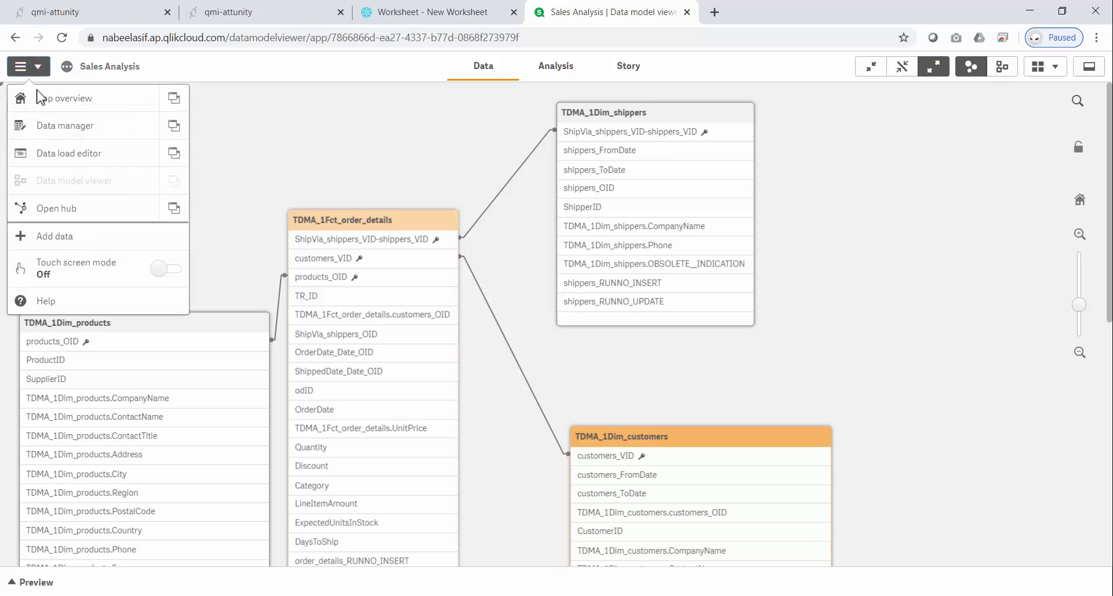
{"action": "left_click", "coordinate": [57, 210]}
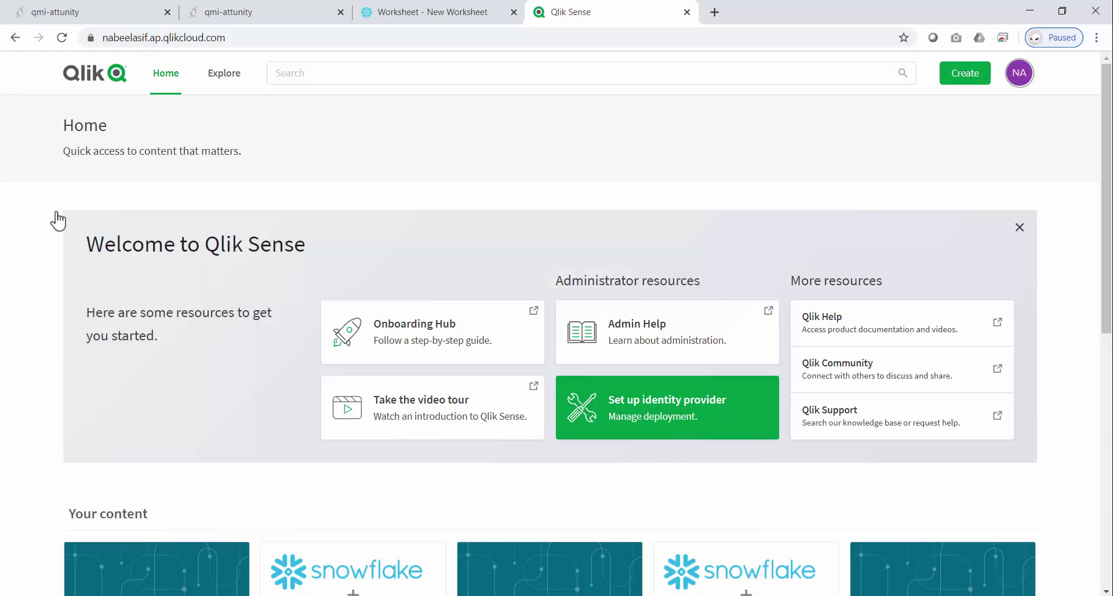
Step: Open Snowflake Citibike Analysis in a new tab on its New York Citibike Dataset sheet
{"action": "left_click", "coordinate": [221, 80]}
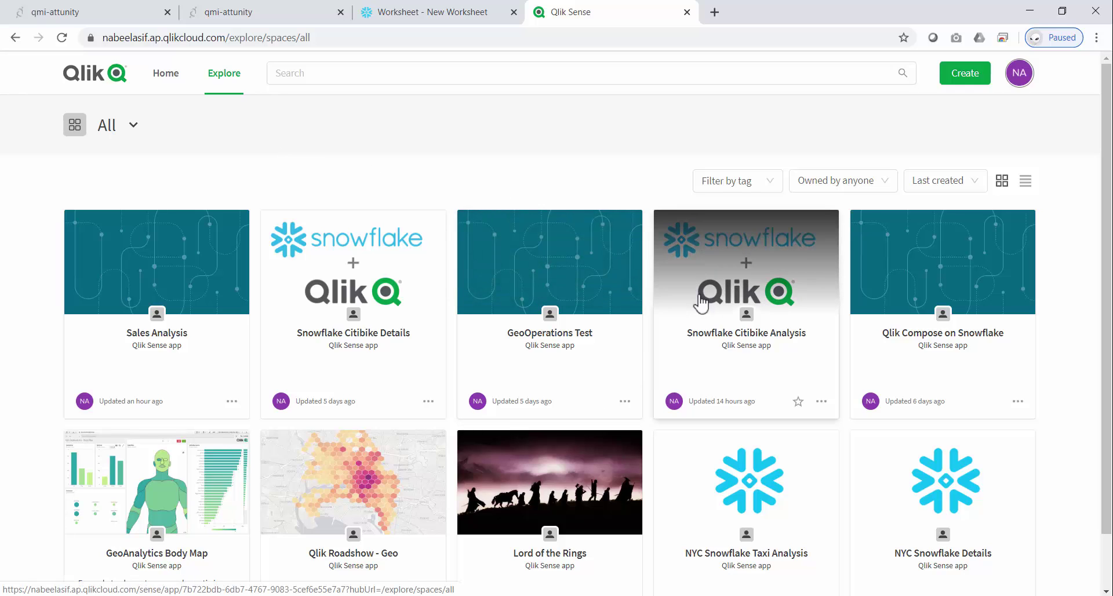
{"action": "middle_click", "coordinate": [702, 303]}
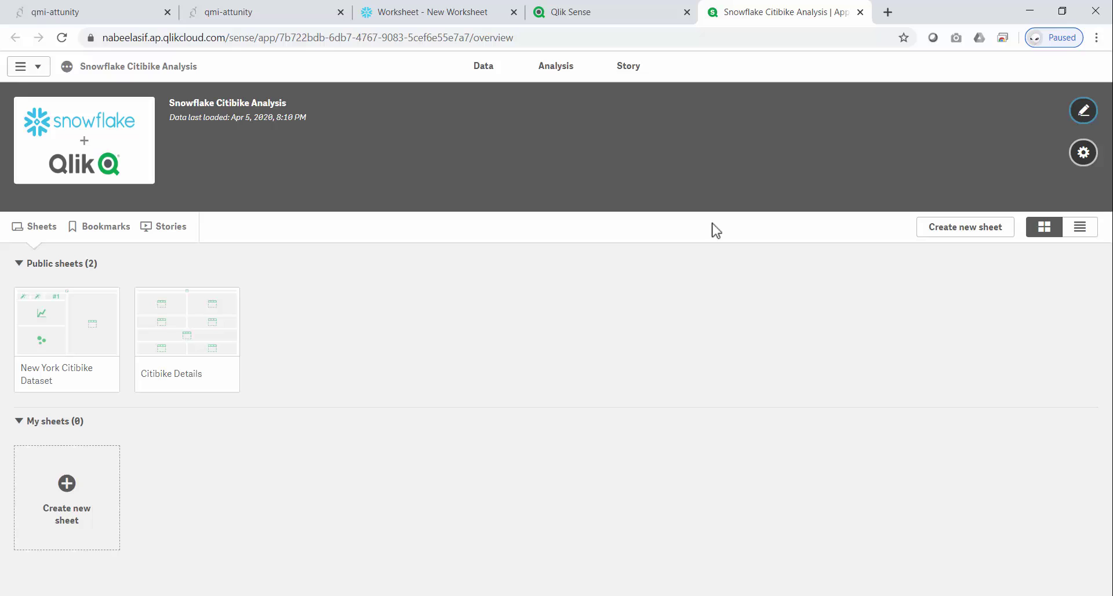
{"action": "left_click", "coordinate": [67, 326]}
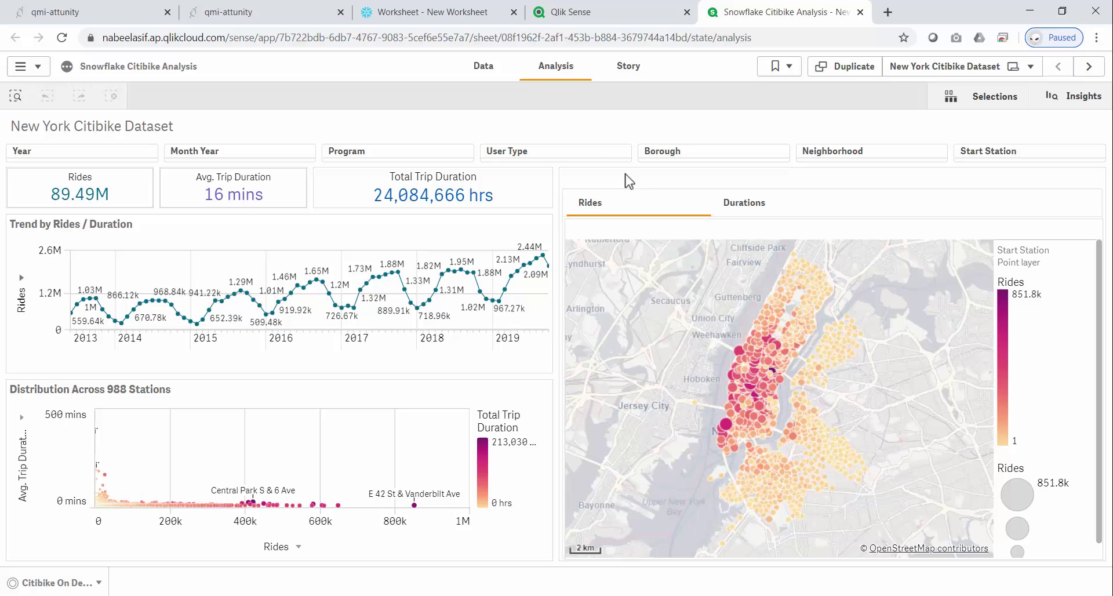
Step: Select 2019 on the ride trend and Queens in the Borough filter
{"action": "left_click", "coordinate": [518, 338]}
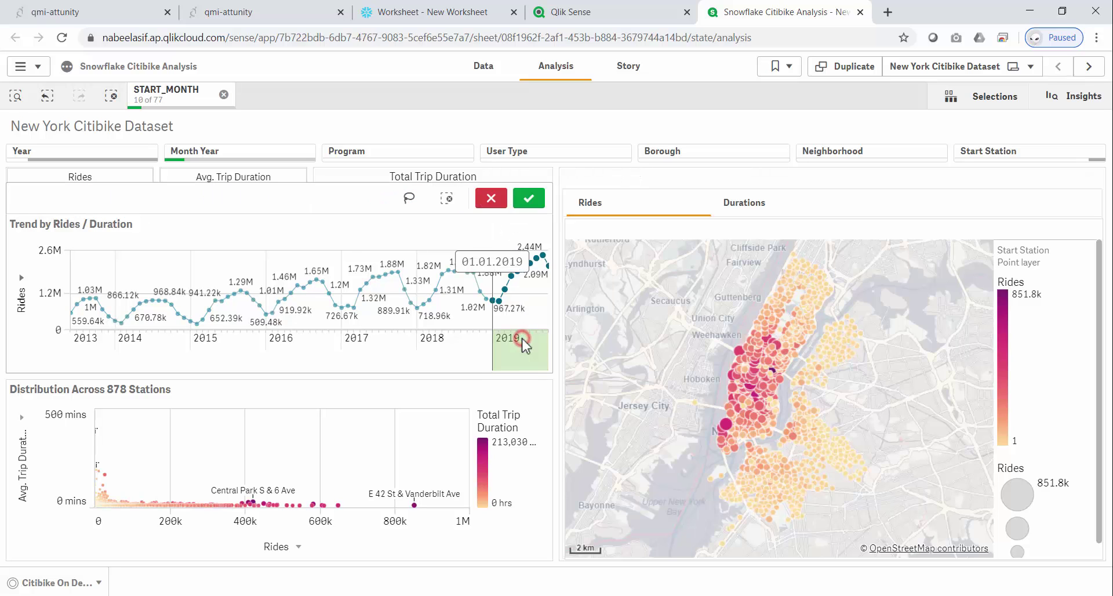
{"action": "left_click", "coordinate": [533, 197]}
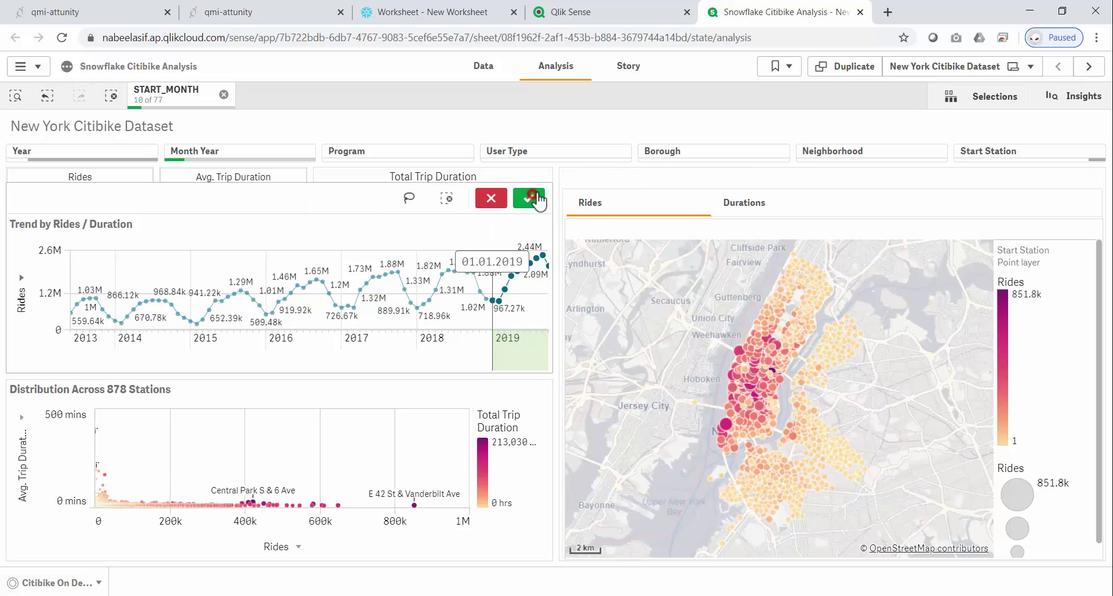
{"action": "left_click", "coordinate": [701, 156]}
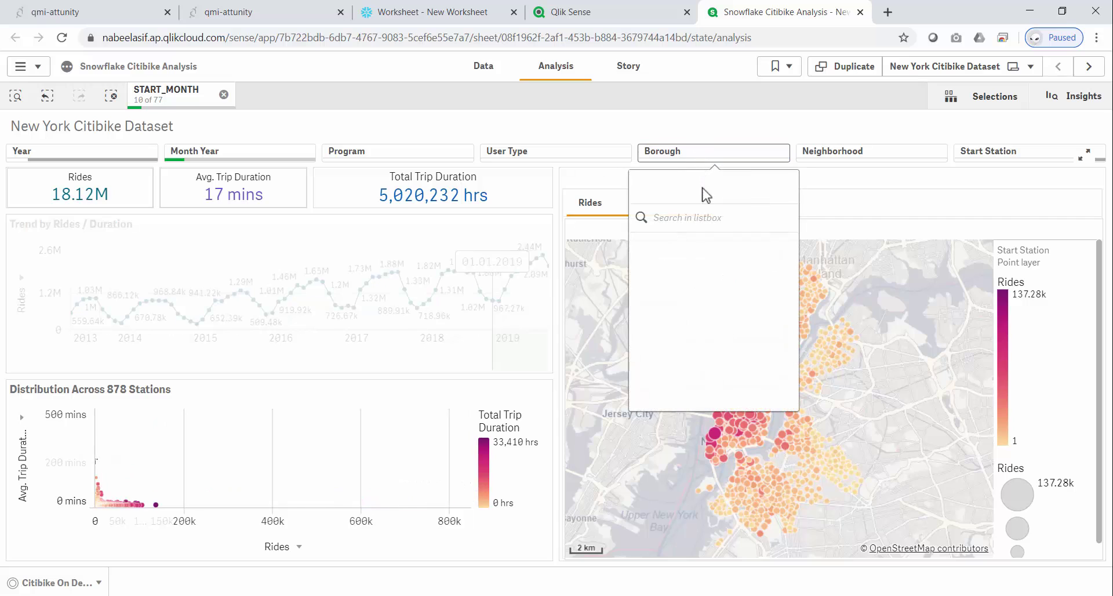
{"action": "left_click", "coordinate": [690, 288]}
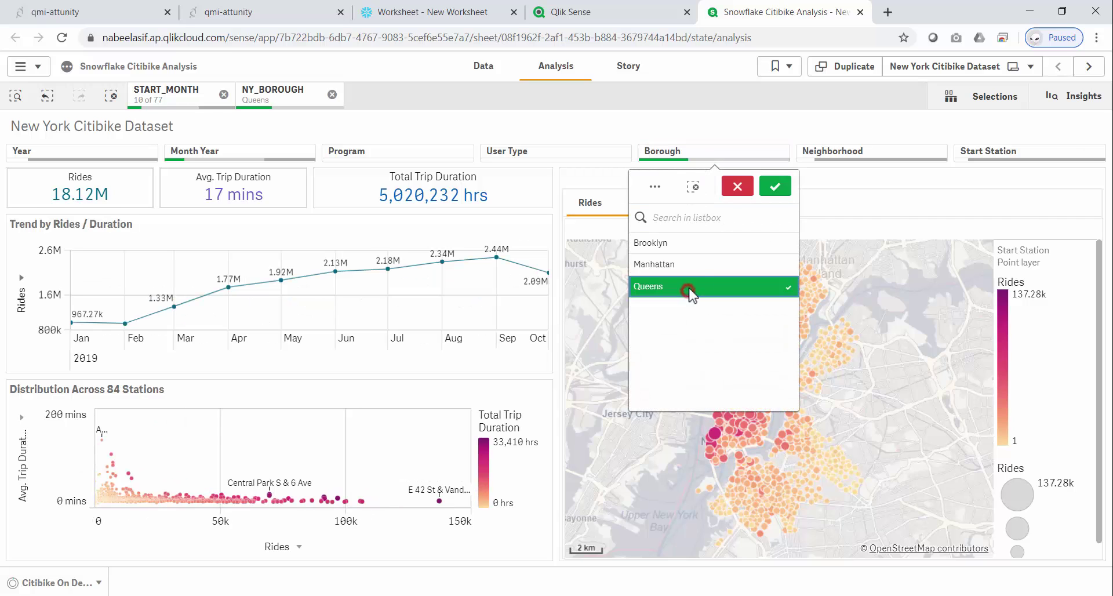
{"action": "left_click", "coordinate": [772, 189]}
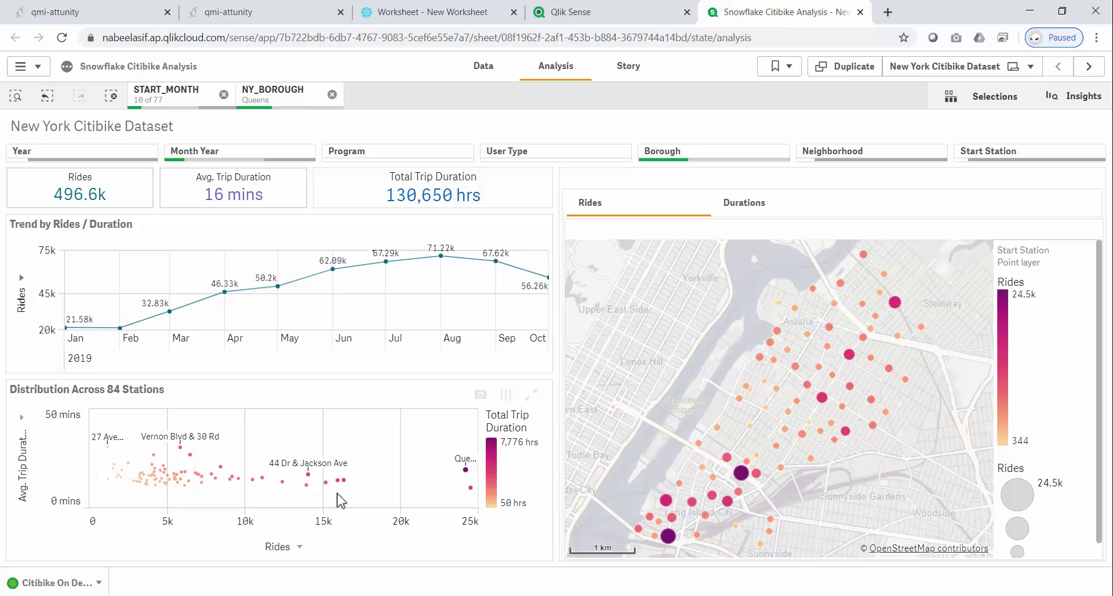
Step: Select stations with 10.34k–24.86k rides on the scatter, then clear all selections
{"action": "left_click", "coordinate": [251, 518]}
{"action": "left_click_drag", "start_coordinate": [261, 525], "coordinate": [477, 522]}
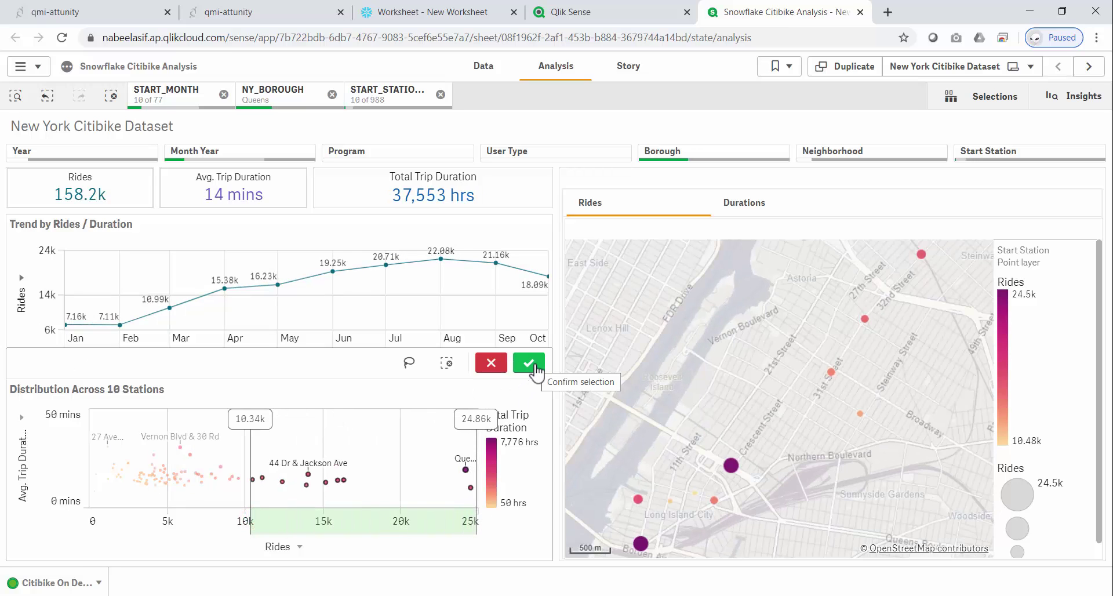
{"action": "left_click", "coordinate": [110, 96]}
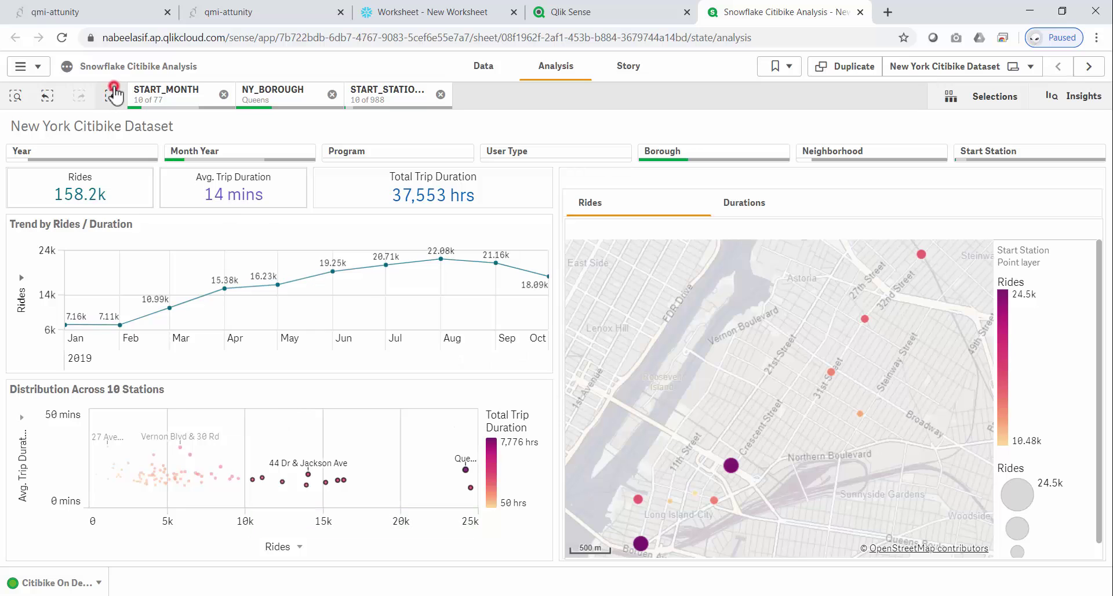
{"action": "left_click", "coordinate": [18, 97]}
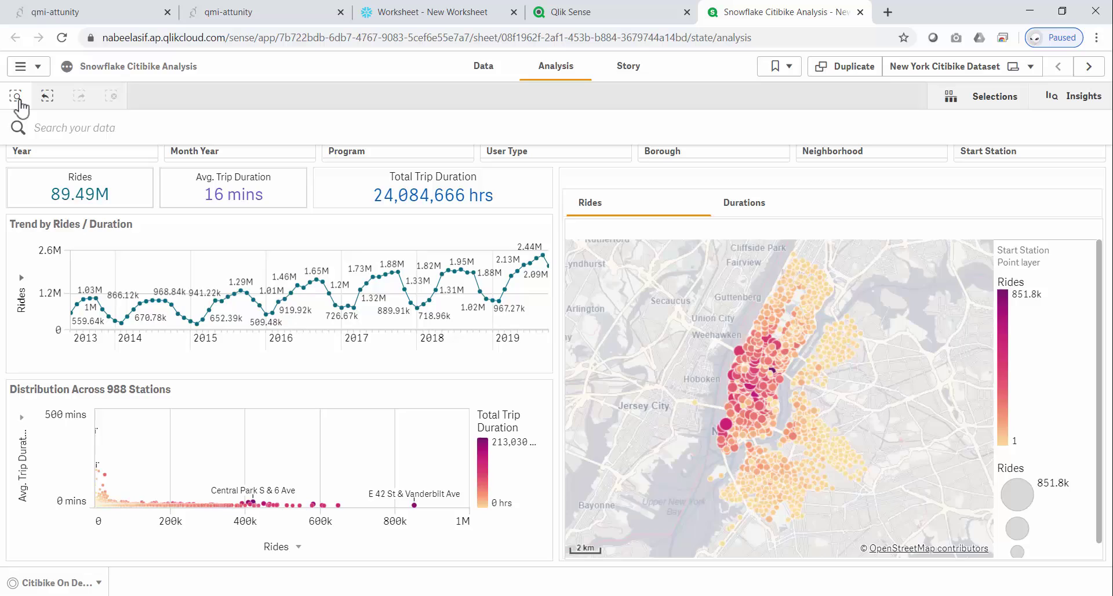
Step: Apply the 'central park 2019-10' Start Station search result, narrowing to 13 stations
{"action": "type", "text": "central park"}
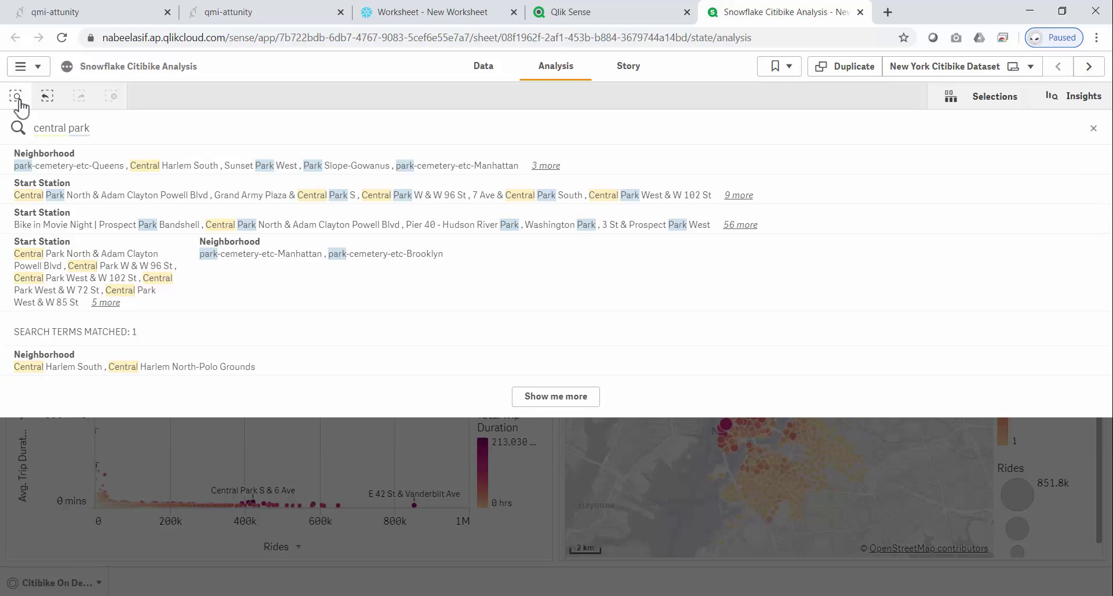
{"action": "type", "text": " 2019-10"}
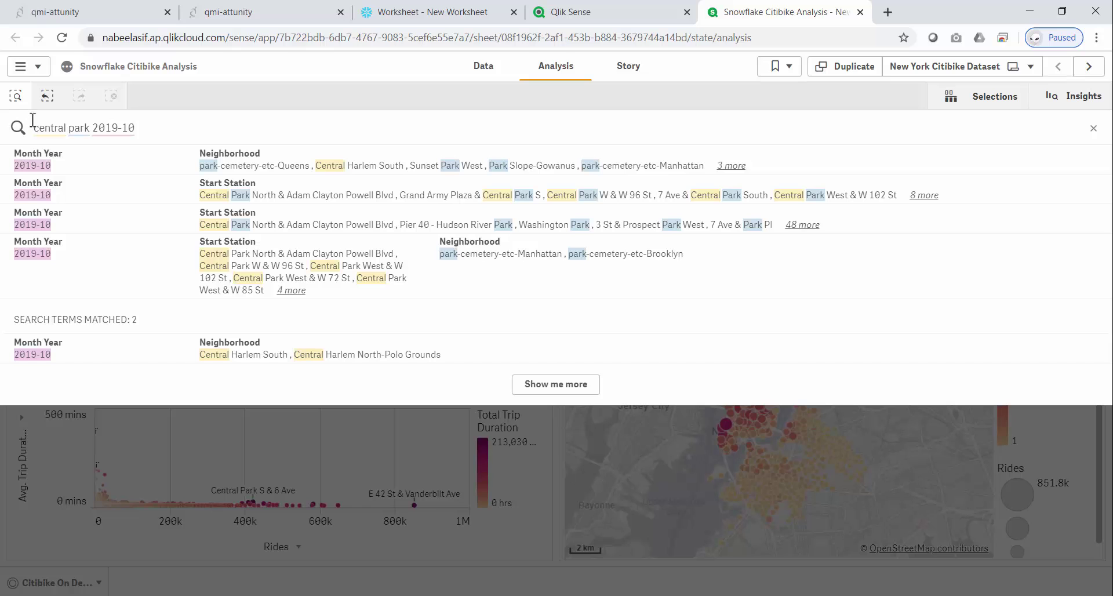
{"action": "left_click", "coordinate": [61, 196]}
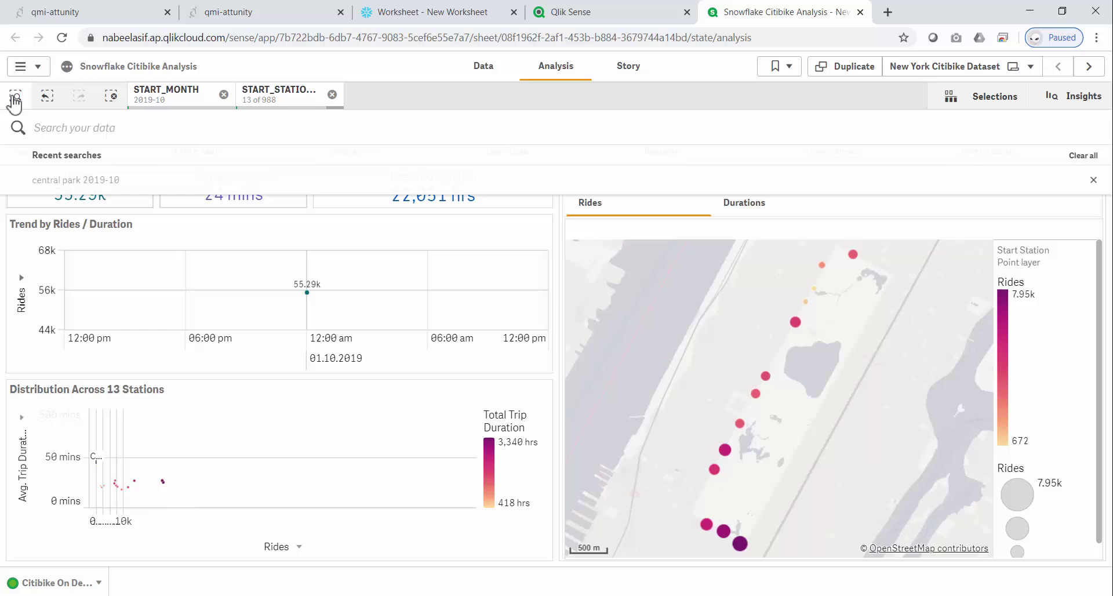
{"action": "left_click", "coordinate": [13, 98]}
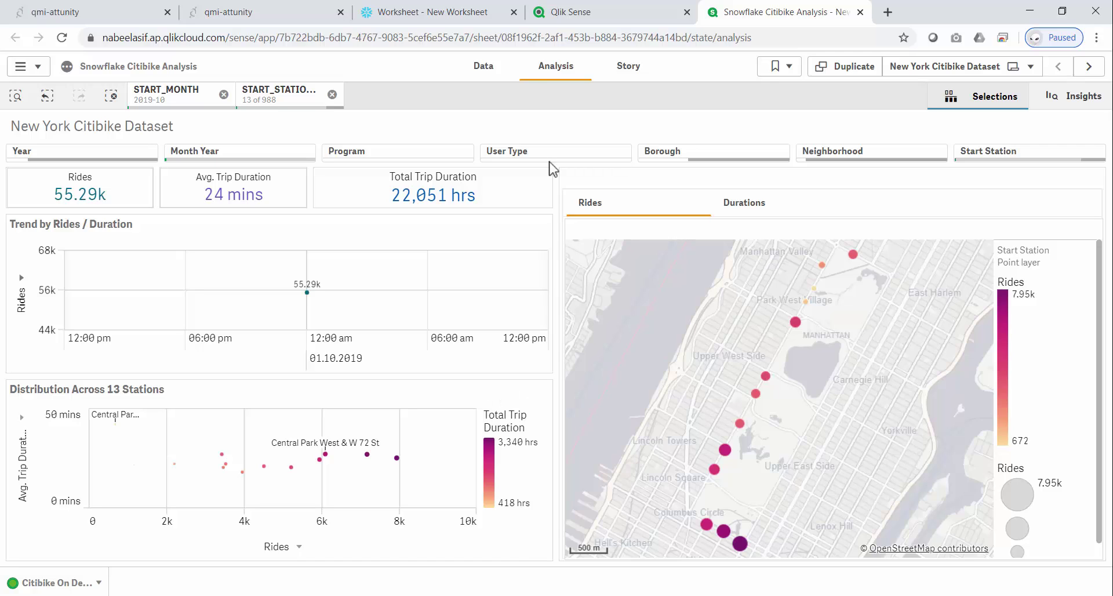
{"action": "left_click", "coordinate": [461, 14]}
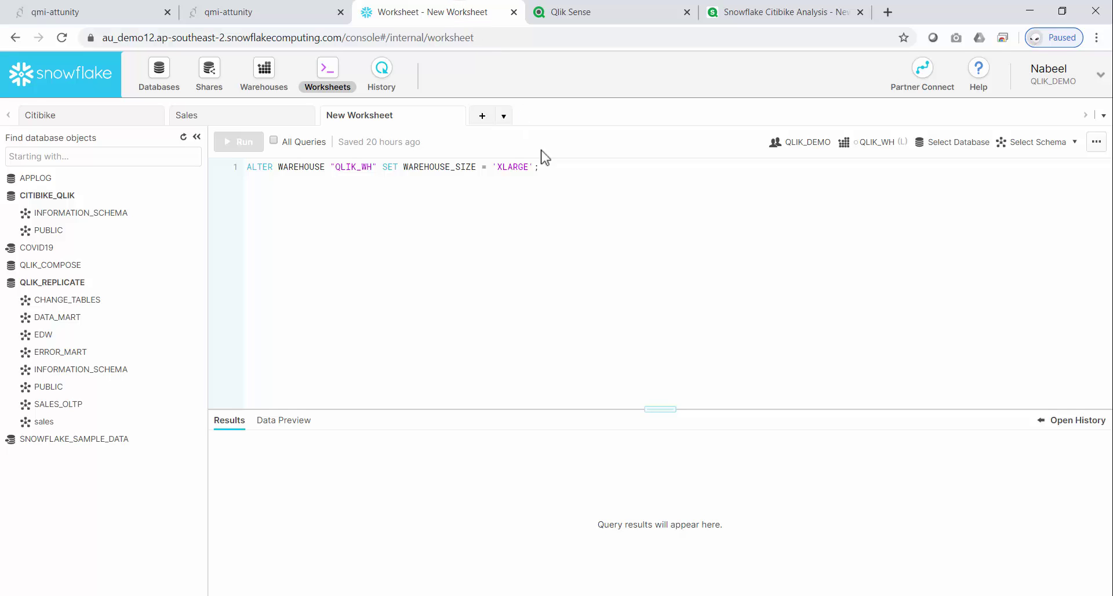
Step: Run ALTER WAREHOUSE resizing QLIK_WH to XLARGE and verify it shows X-Large and On
{"action": "triple_click", "coordinate": [550, 168]}
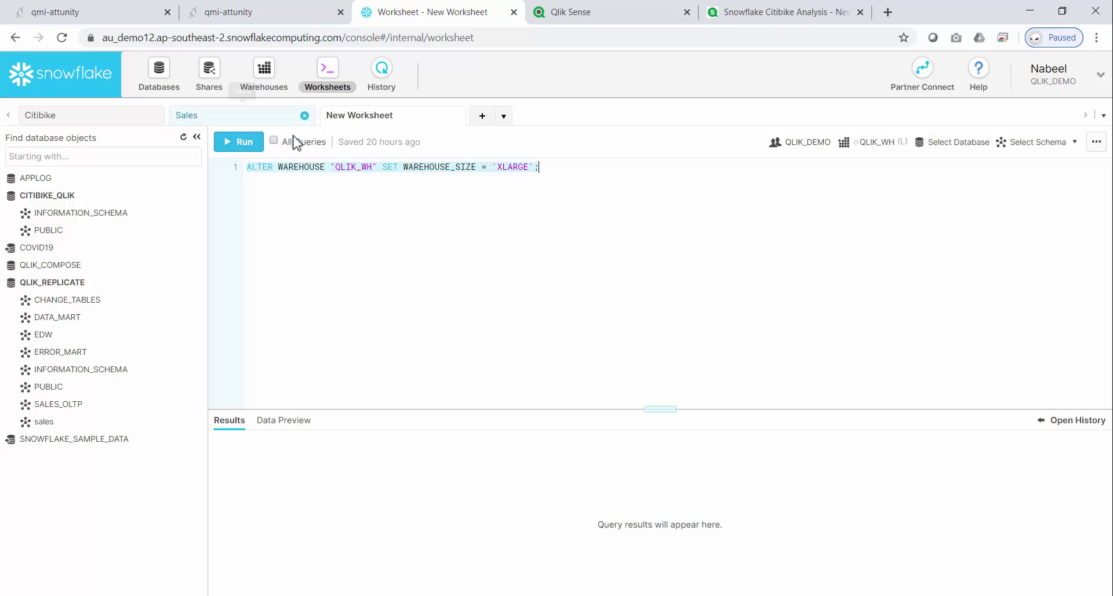
{"action": "left_click", "coordinate": [241, 141]}
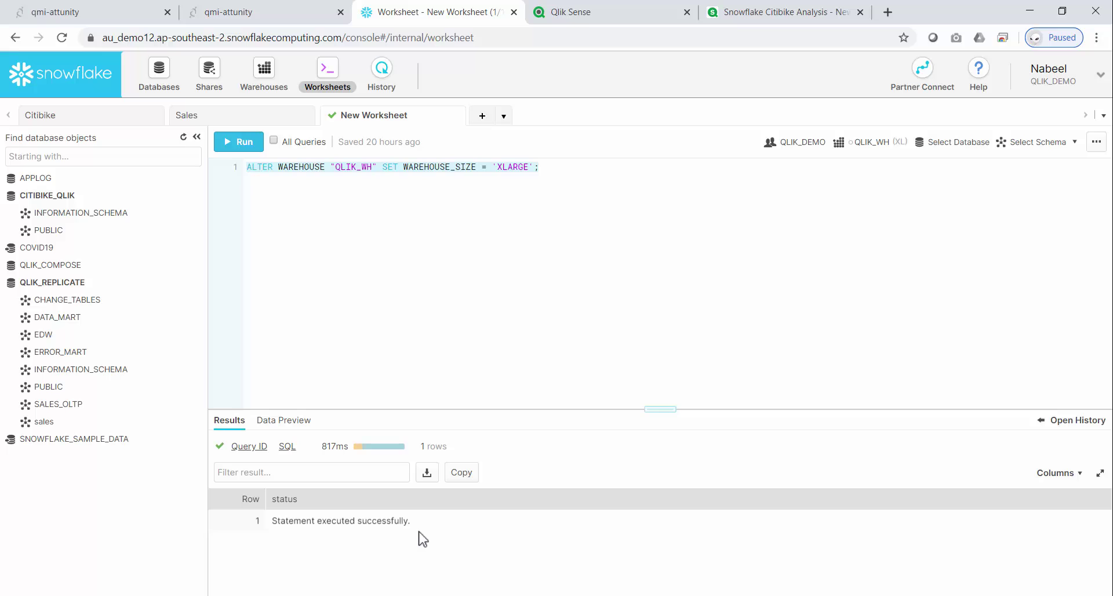
{"action": "left_click", "coordinate": [905, 145]}
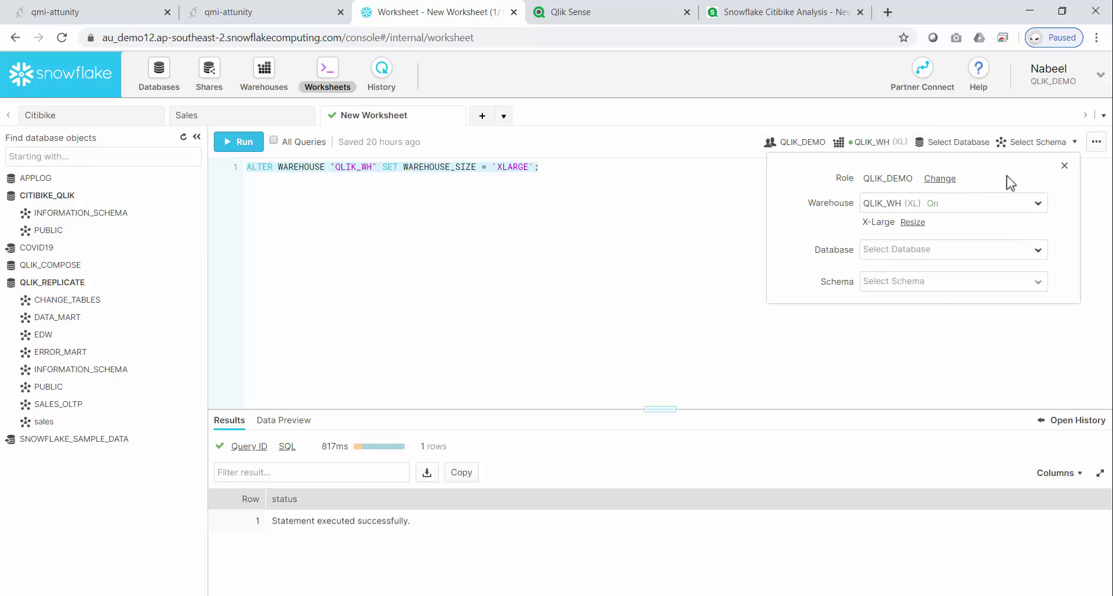
{"action": "left_click", "coordinate": [797, 12]}
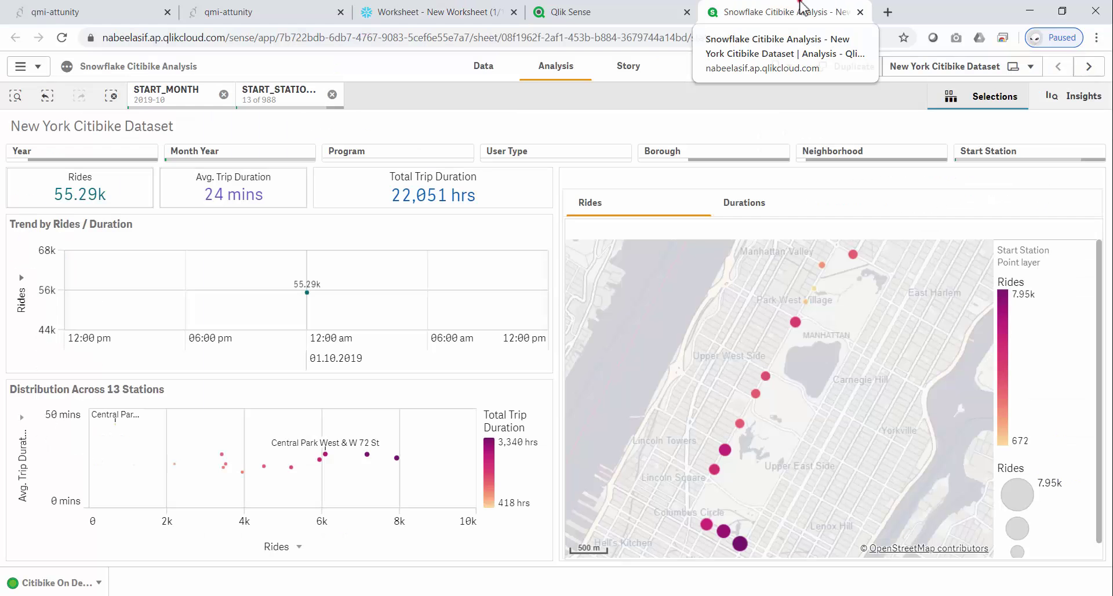
Step: Lasso-select the three Central Park South stations on the map (21.07k rides)
{"action": "left_click", "coordinate": [729, 516]}
{"action": "left_click", "coordinate": [921, 202]}
{"action": "mouse_move", "coordinate": [773, 528]}
{"action": "left_mouse_down"}
{"action": "mouse_move", "coordinate": [754, 519]}
{"action": "mouse_move", "coordinate": [719, 571]}
{"action": "mouse_move", "coordinate": [773, 528]}
{"action": "left_mouse_up"}
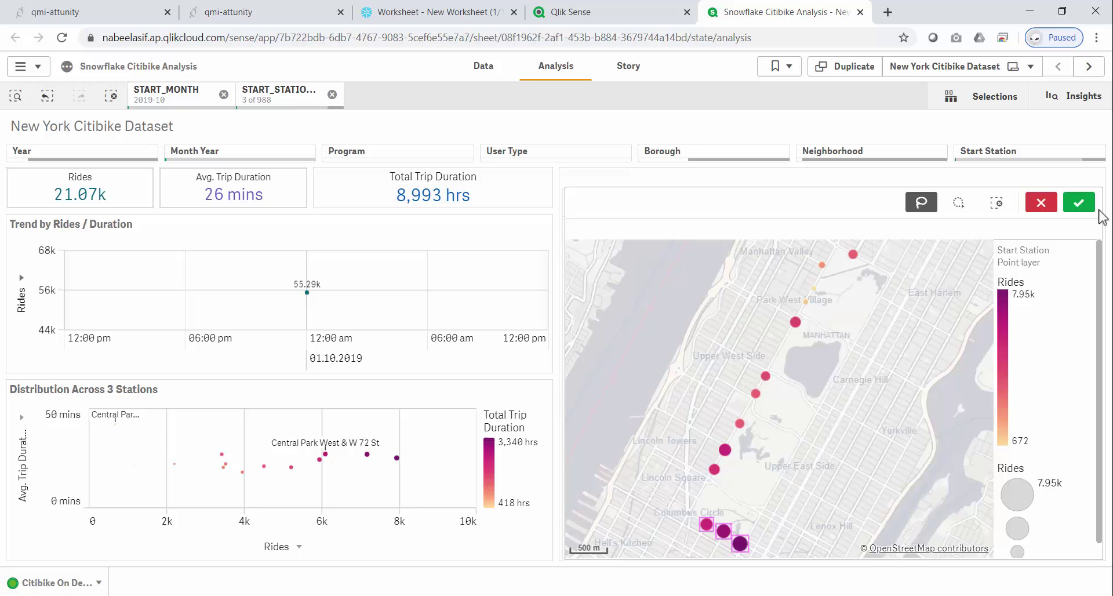
{"action": "left_click", "coordinate": [1079, 202]}
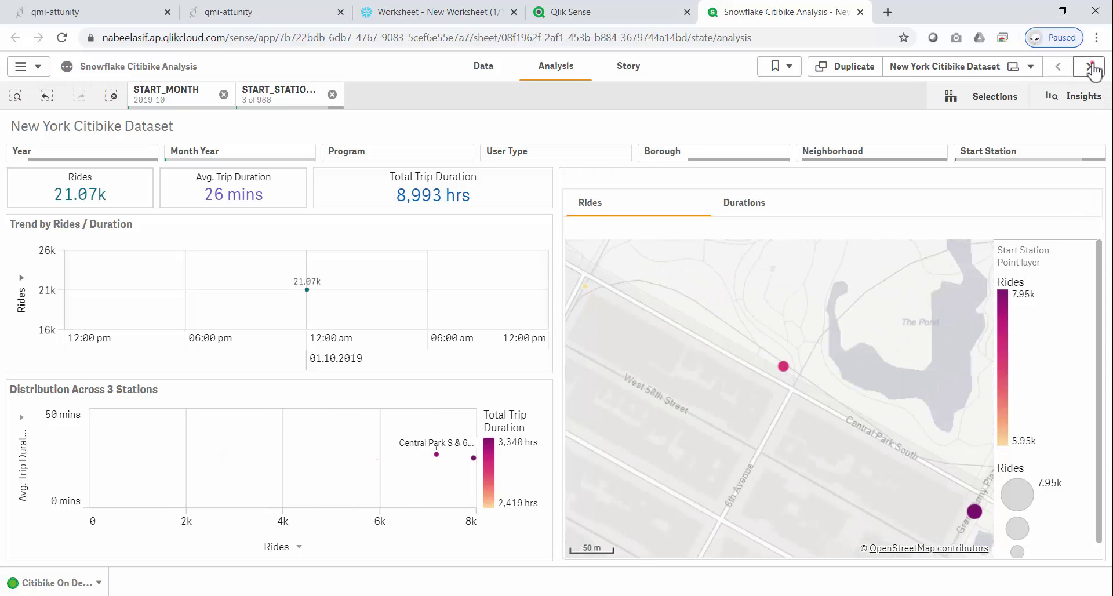
{"action": "left_click", "coordinate": [1090, 67]}
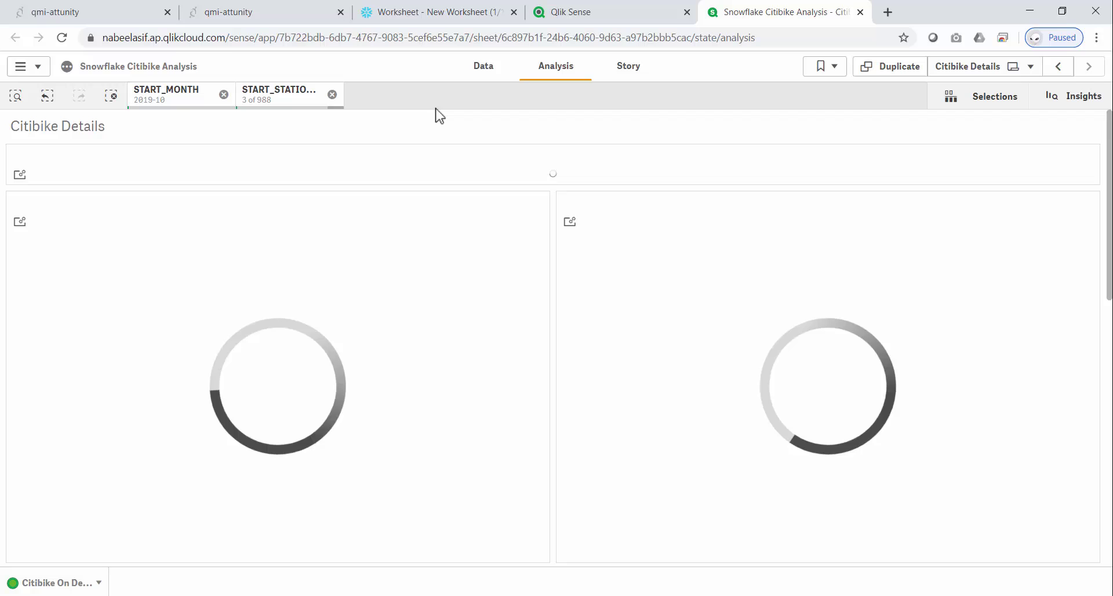
Step: Refresh the Snowflake query history and view the SQL of the latest trips query
{"action": "left_click", "coordinate": [421, 11]}
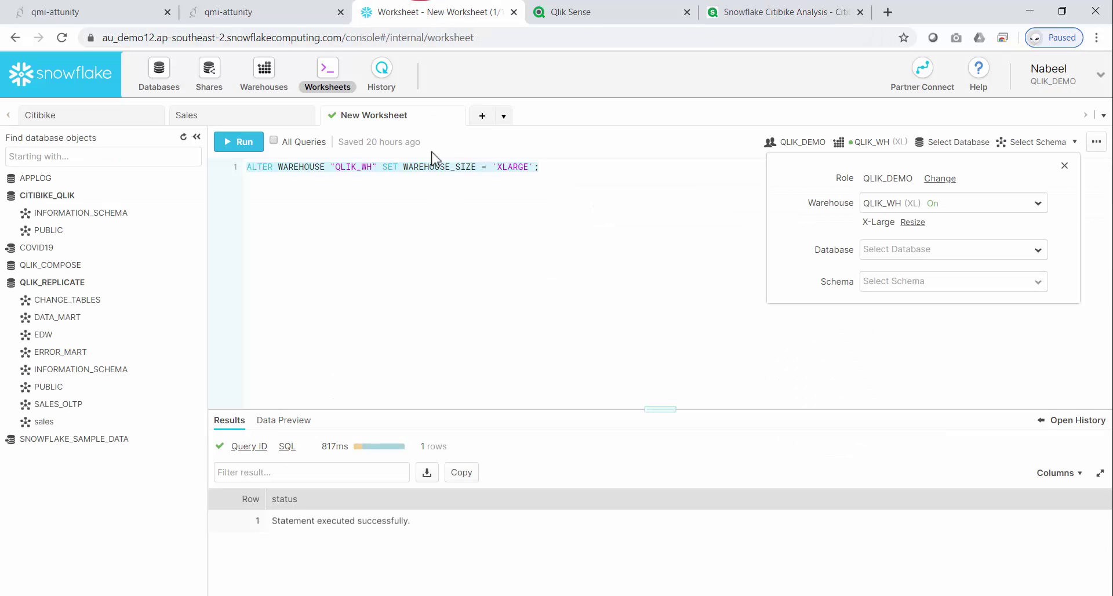
{"action": "left_click", "coordinate": [409, 86]}
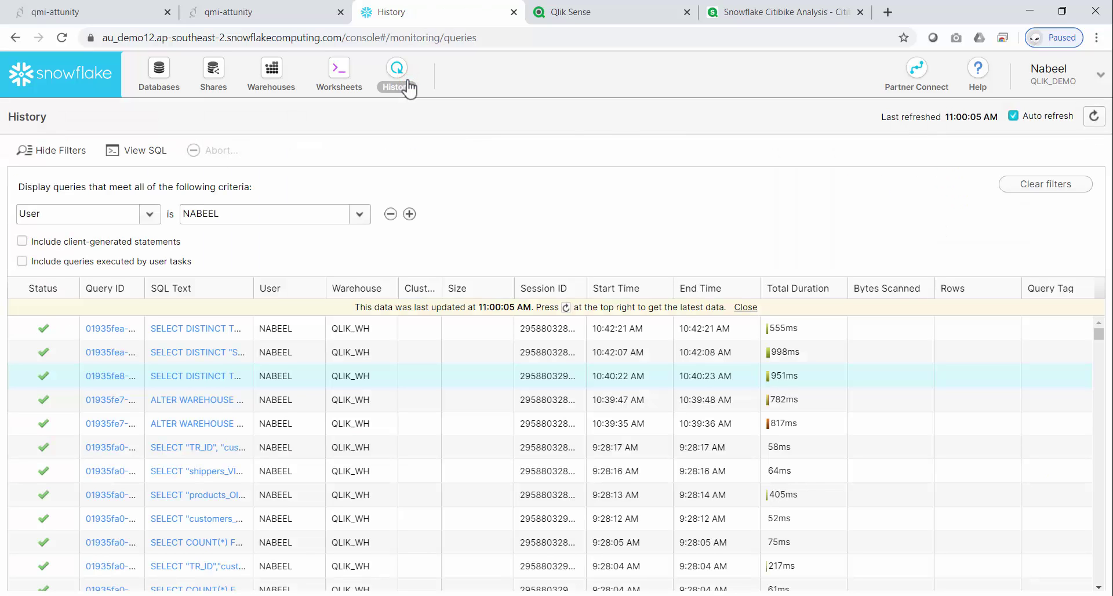
{"action": "left_click", "coordinate": [1096, 118]}
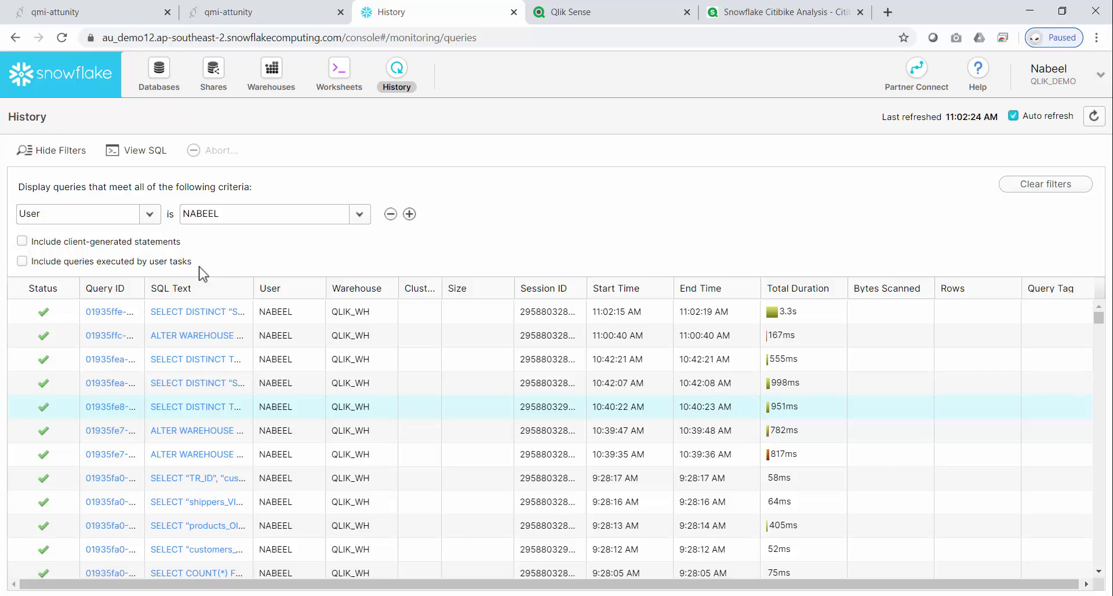
{"action": "left_click", "coordinate": [203, 313]}
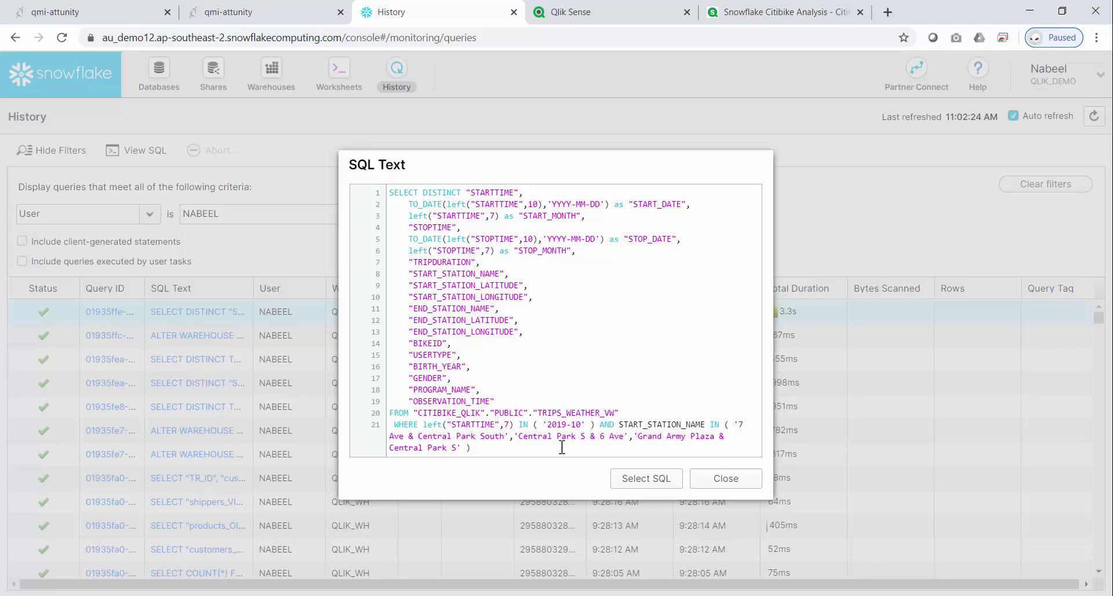
{"action": "left_click", "coordinate": [732, 481]}
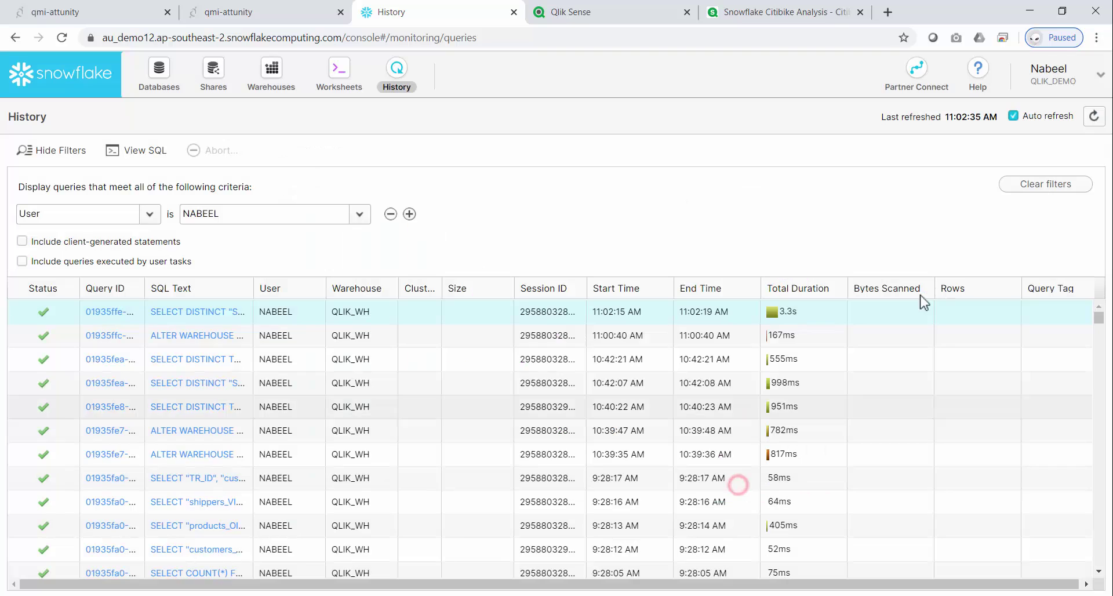
Step: Refresh again and inspect the newest TRIPS_WEATHER_VW query's SQL filtering to October 2019
{"action": "left_click", "coordinate": [1096, 117]}
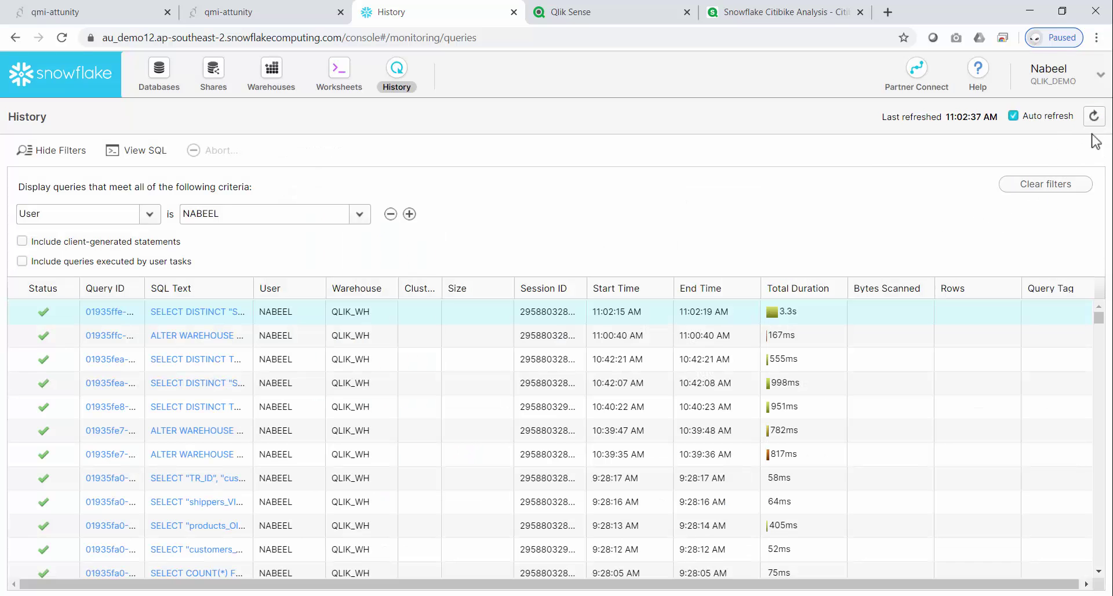
{"action": "left_click", "coordinate": [1095, 117]}
{"action": "left_click", "coordinate": [1095, 117]}
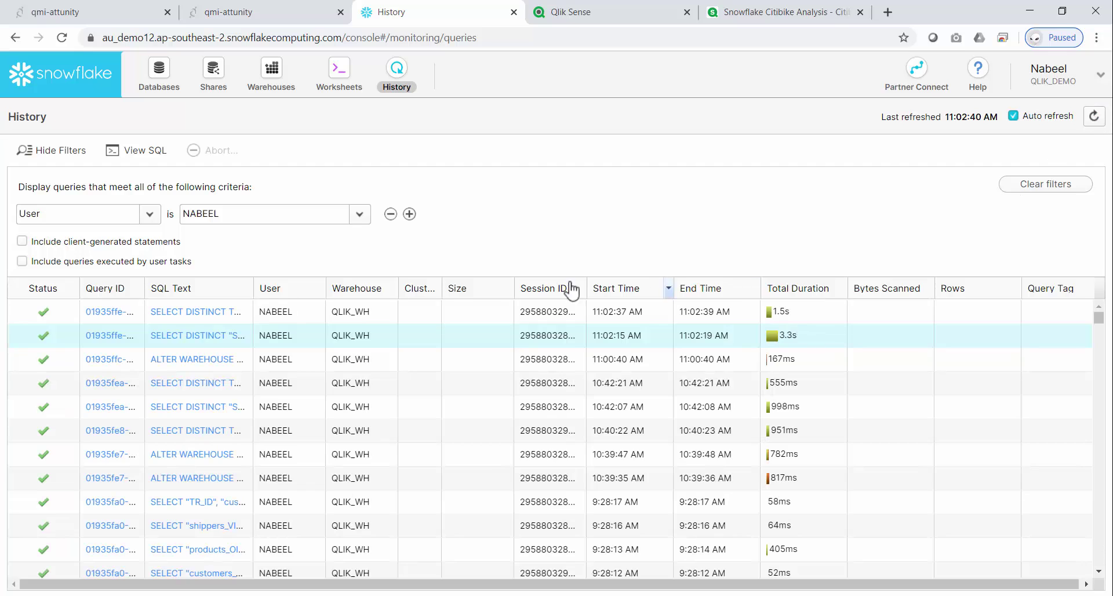
{"action": "left_click", "coordinate": [196, 316]}
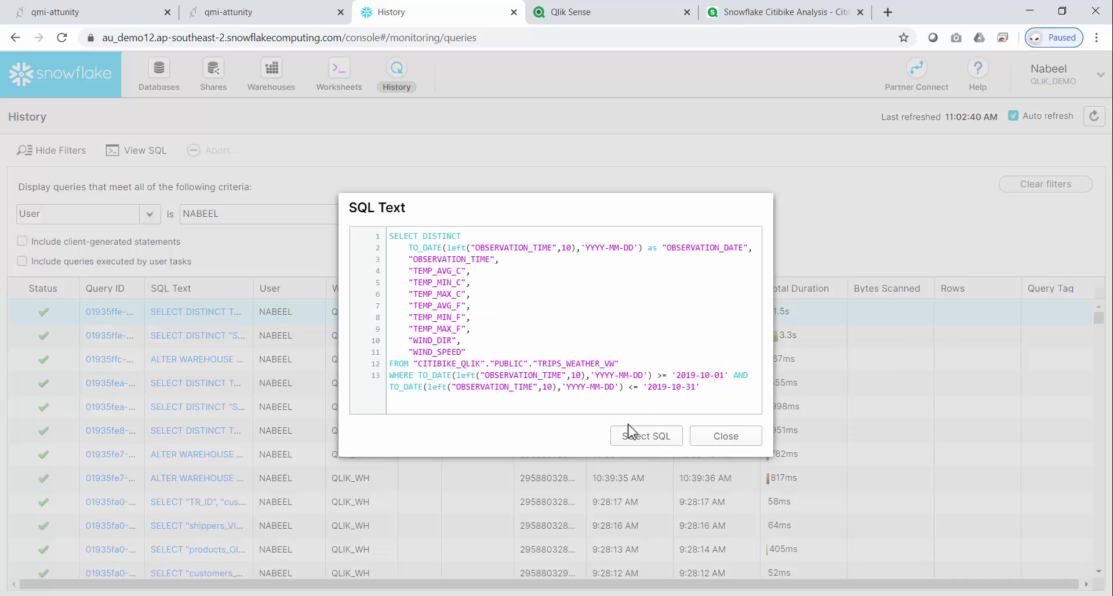
{"action": "left_click", "coordinate": [717, 436]}
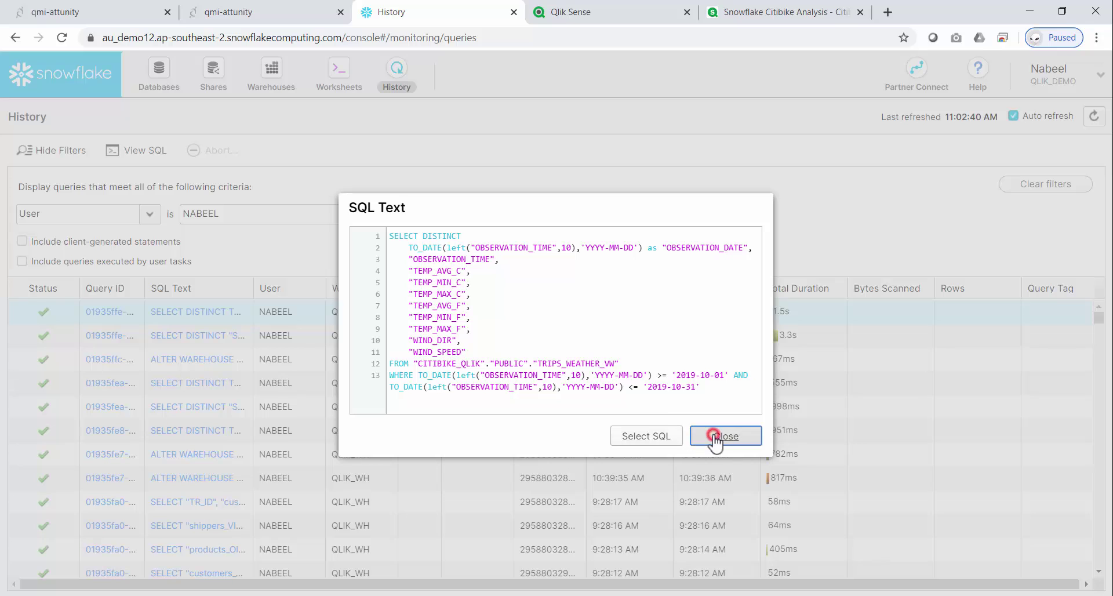
Step: Scroll the Citibike Details sheet to show the Gender / User Type and Ride Duration charts
{"action": "left_click", "coordinate": [760, 11]}
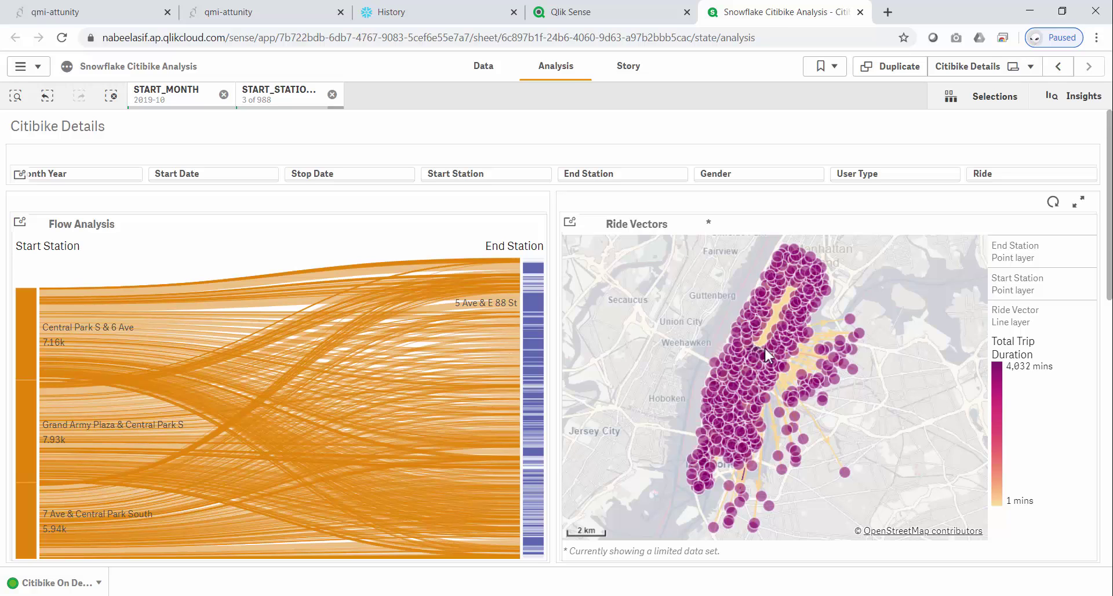
{"action": "scroll", "coordinate": [765, 346], "scroll_direction": "up", "scroll_amount": 2}
{"action": "scroll", "coordinate": [764, 350], "scroll_direction": "up", "scroll_amount": 1}
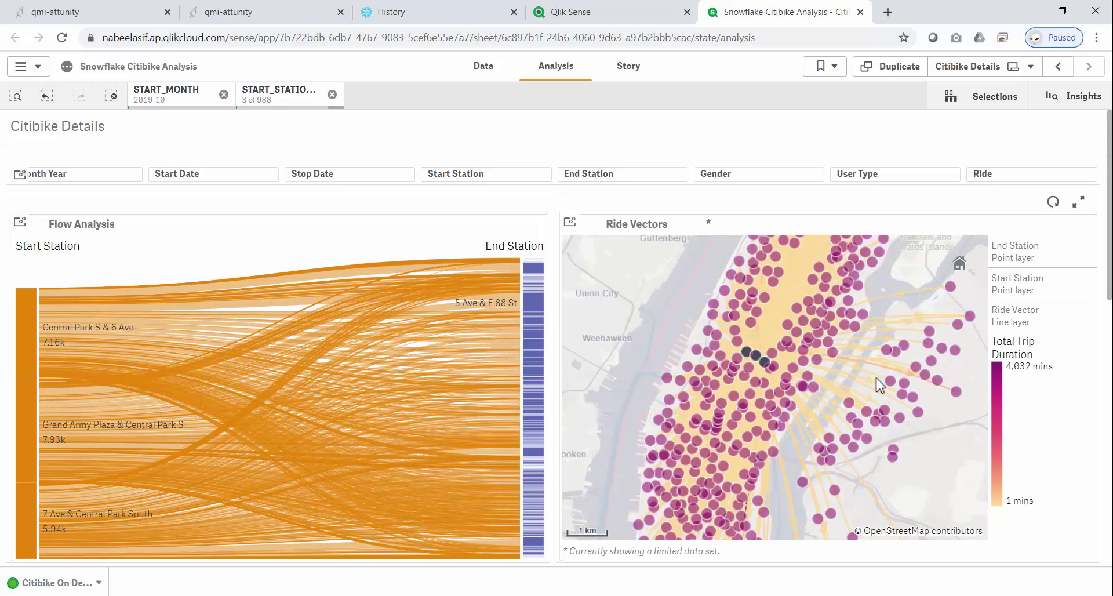
{"action": "scroll", "coordinate": [880, 384], "scroll_direction": "up", "scroll_amount": 1}
{"action": "mouse_move", "coordinate": [868, 384]}
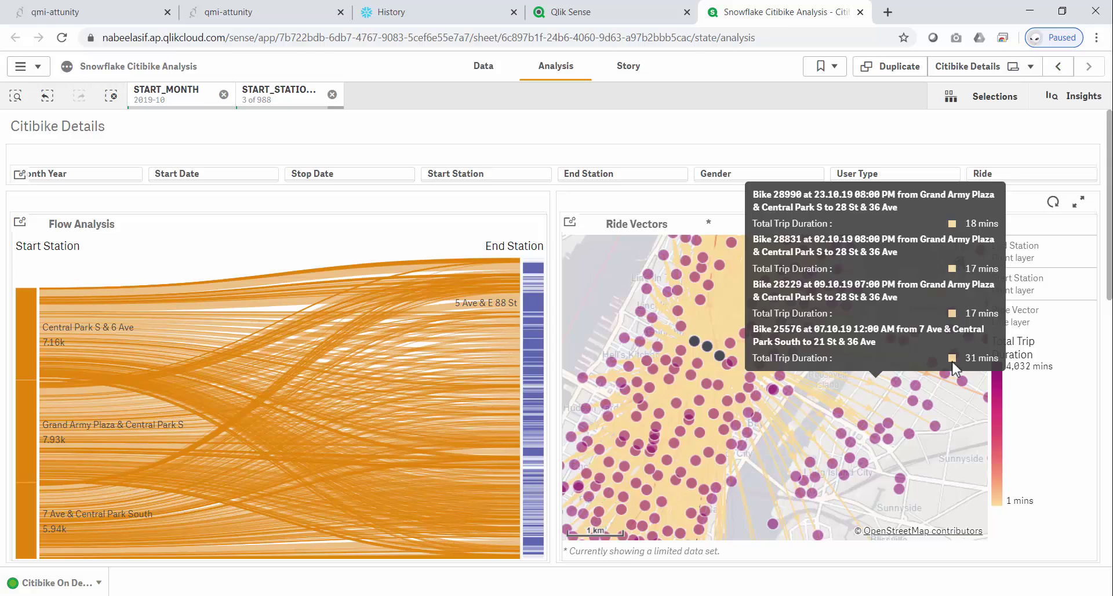
{"action": "scroll", "coordinate": [1109, 377], "scroll_direction": "down", "scroll_amount": 1}
{"action": "scroll", "coordinate": [1110, 377], "scroll_direction": "down", "scroll_amount": 2}
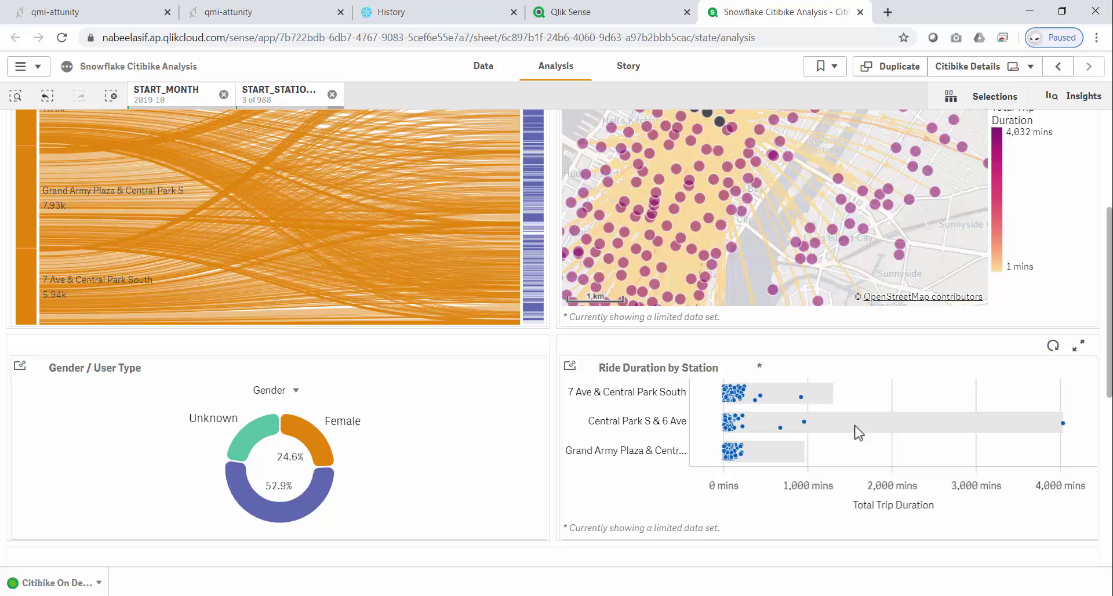
Step: Select and confirm the Central Park S & 6 Ave start station
{"action": "left_click", "coordinate": [656, 421]}
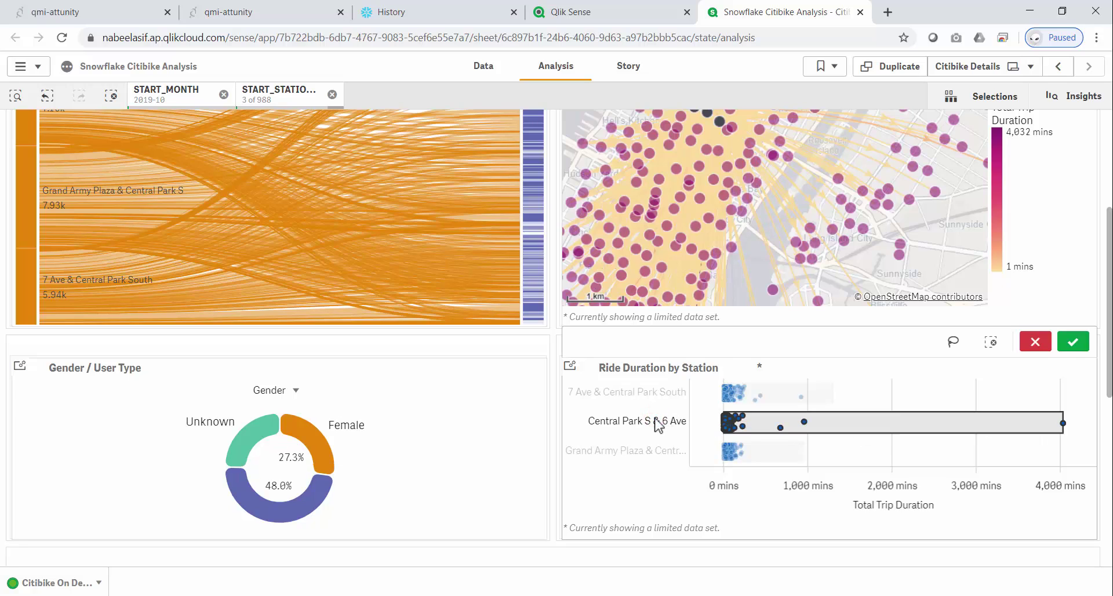
{"action": "left_click", "coordinate": [1067, 342]}
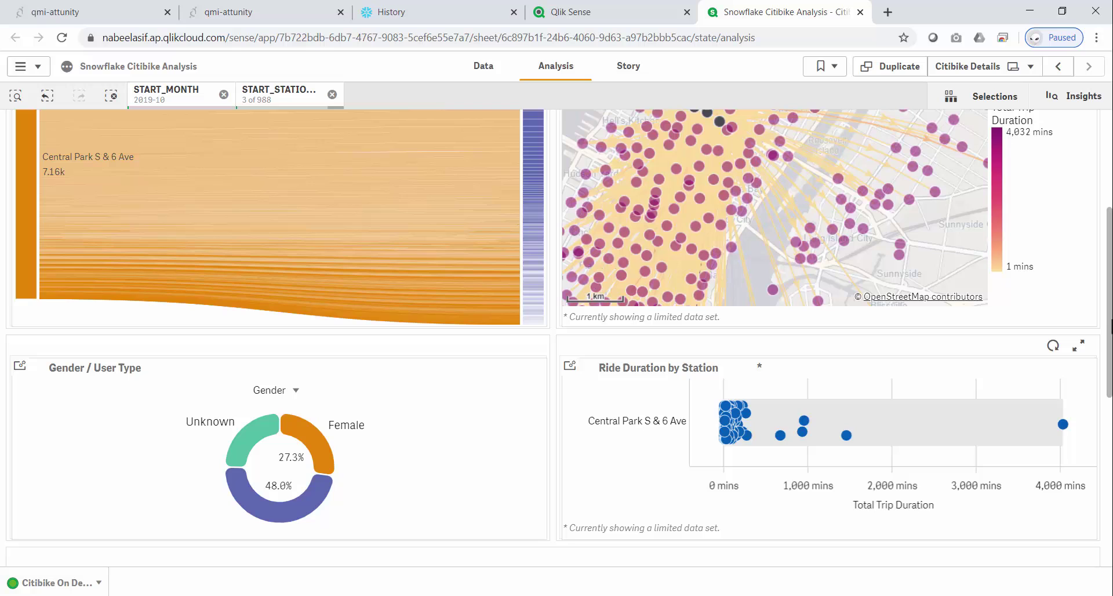
{"action": "left_click_drag", "start_coordinate": [1111, 325], "coordinate": [1111, 307]}
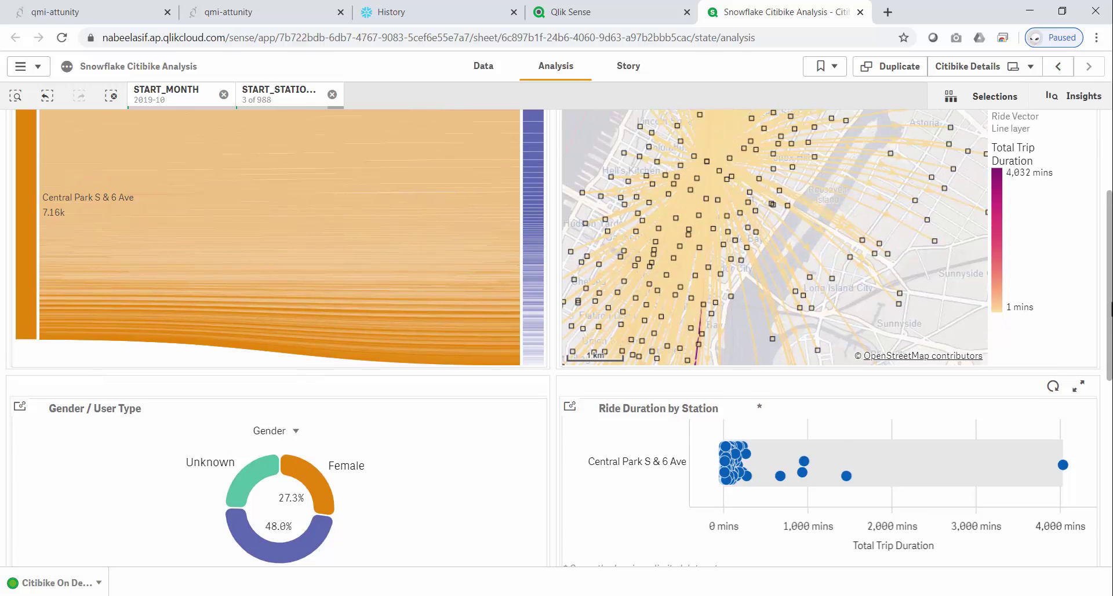
{"action": "scroll", "coordinate": [1111, 307], "scroll_direction": "up", "scroll_amount": 4}
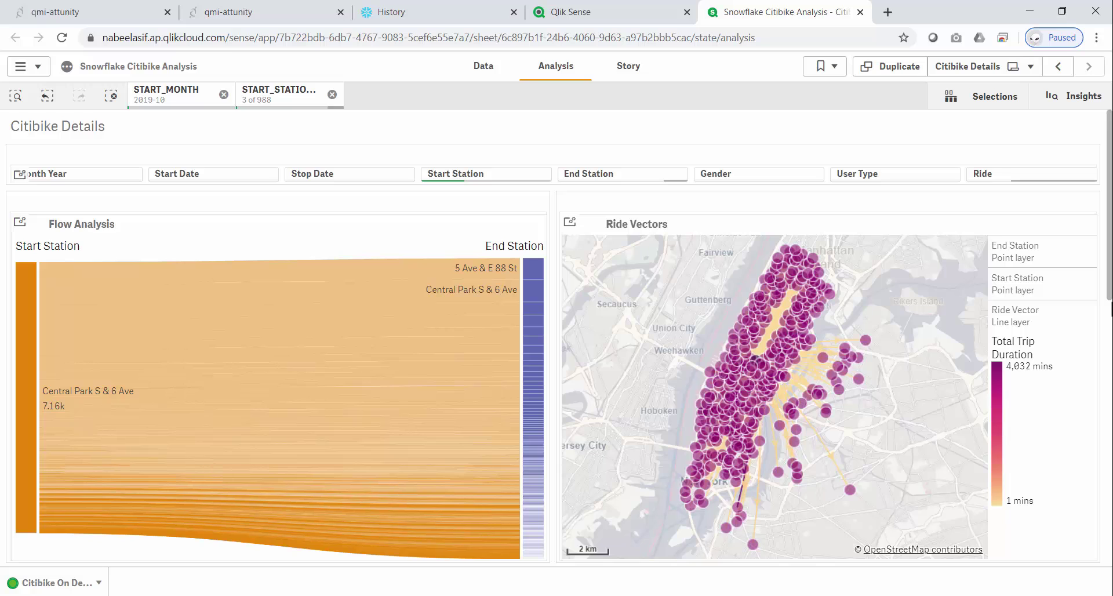
{"action": "scroll", "coordinate": [1111, 308], "scroll_direction": "down", "scroll_amount": 4}
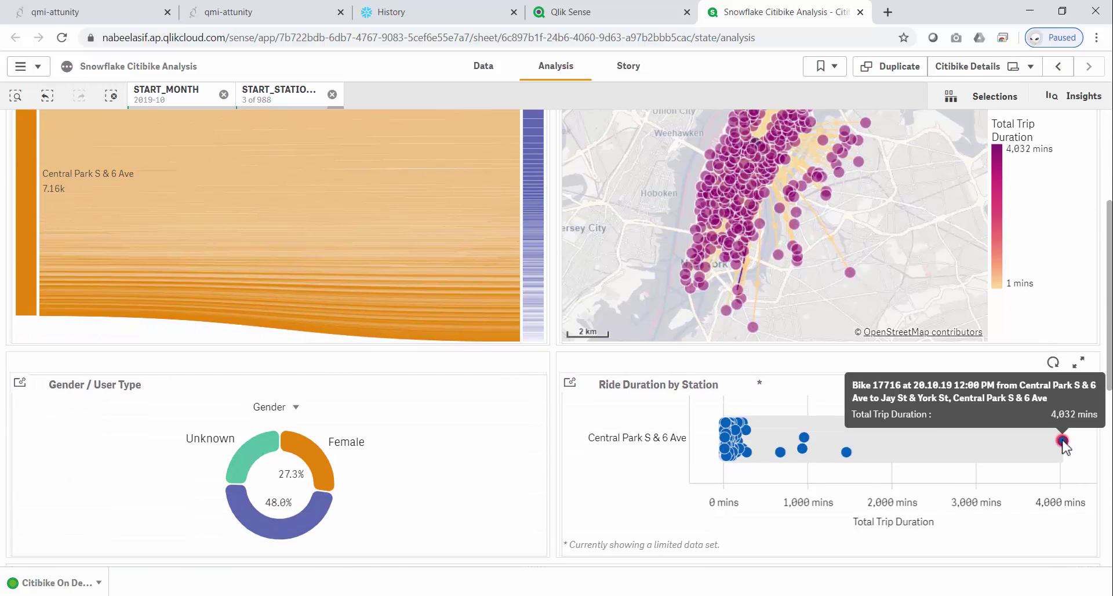
Step: Select and confirm the 4,032-minute outlier ride ending at Jay St & York St
{"action": "left_click", "coordinate": [1062, 442]}
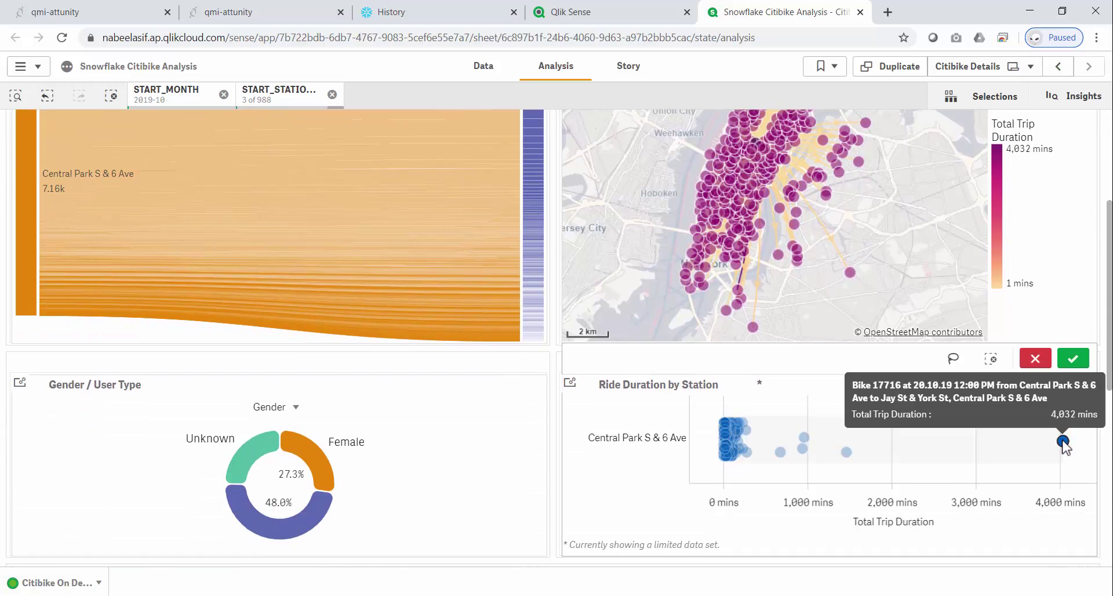
{"action": "left_click", "coordinate": [1081, 358]}
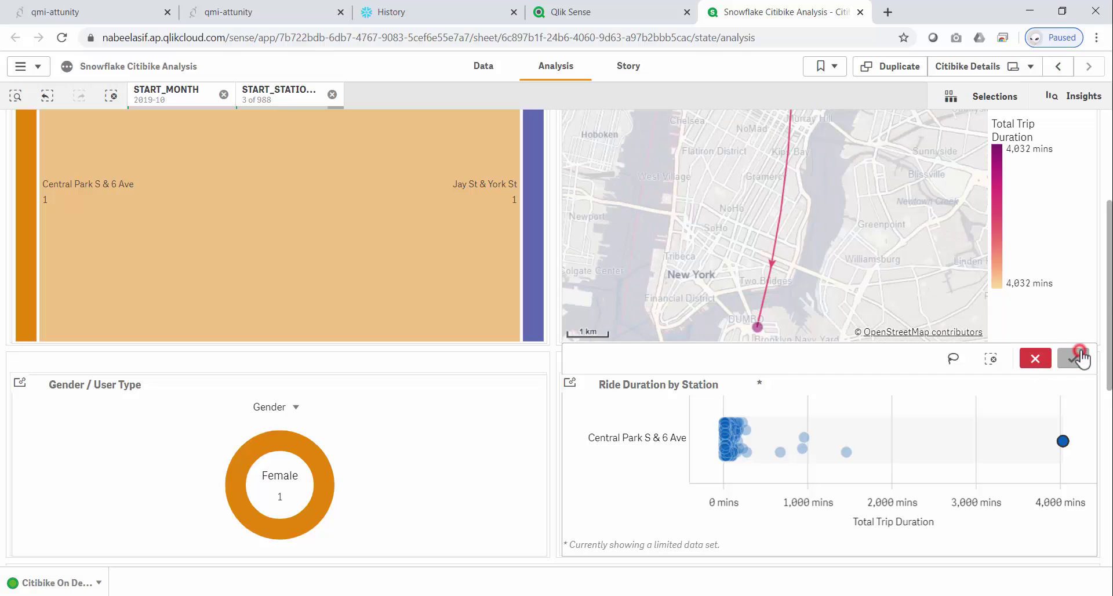
{"action": "scroll", "coordinate": [1111, 301], "scroll_direction": "up", "scroll_amount": 3}
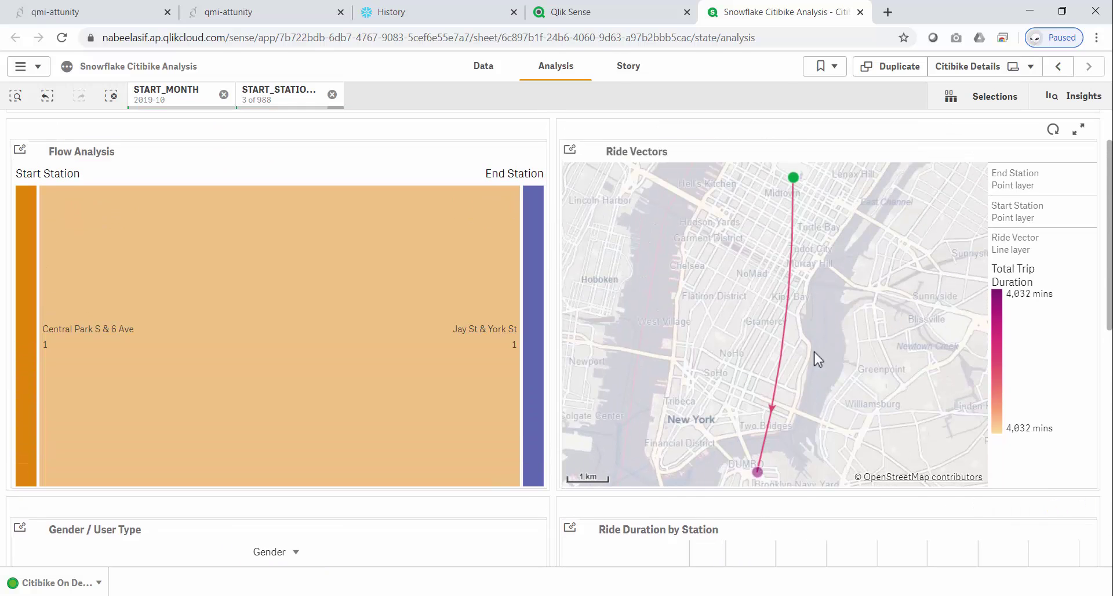
{"action": "mouse_move", "coordinate": [784, 355]}
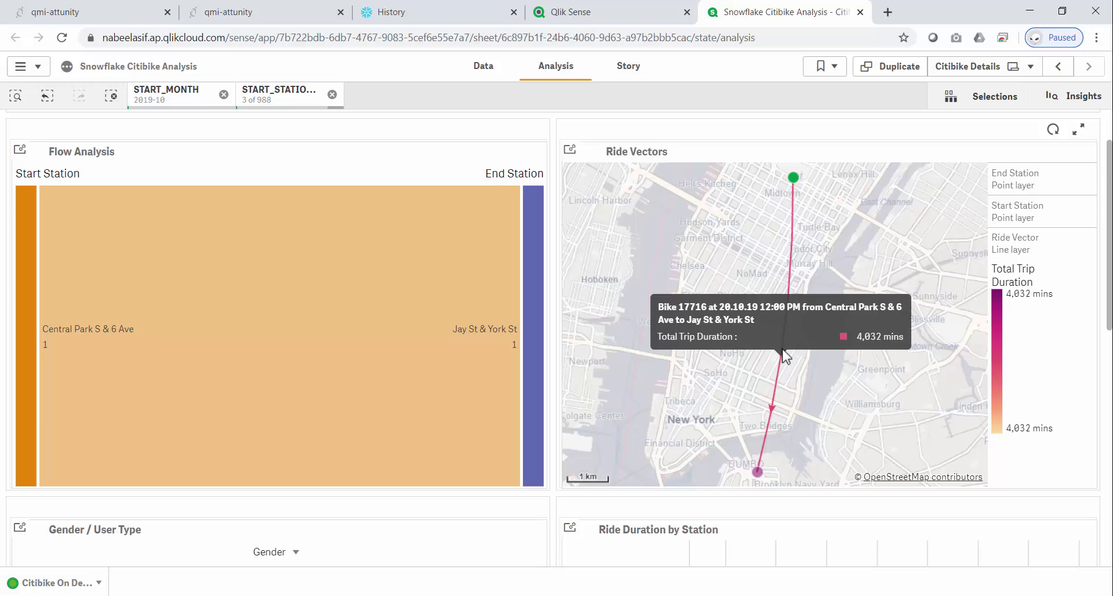
{"action": "scroll", "coordinate": [839, 356], "scroll_direction": "down", "scroll_amount": 2}
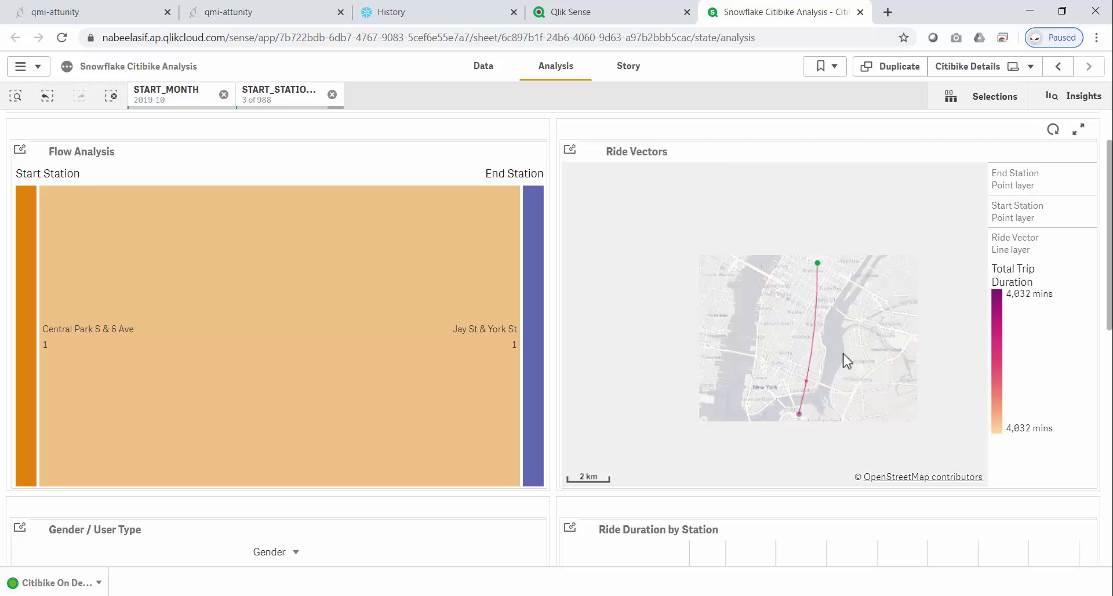
{"action": "scroll", "coordinate": [1111, 358], "scroll_direction": "down", "scroll_amount": 1}
{"action": "scroll", "coordinate": [1111, 357], "scroll_direction": "down", "scroll_amount": 5}
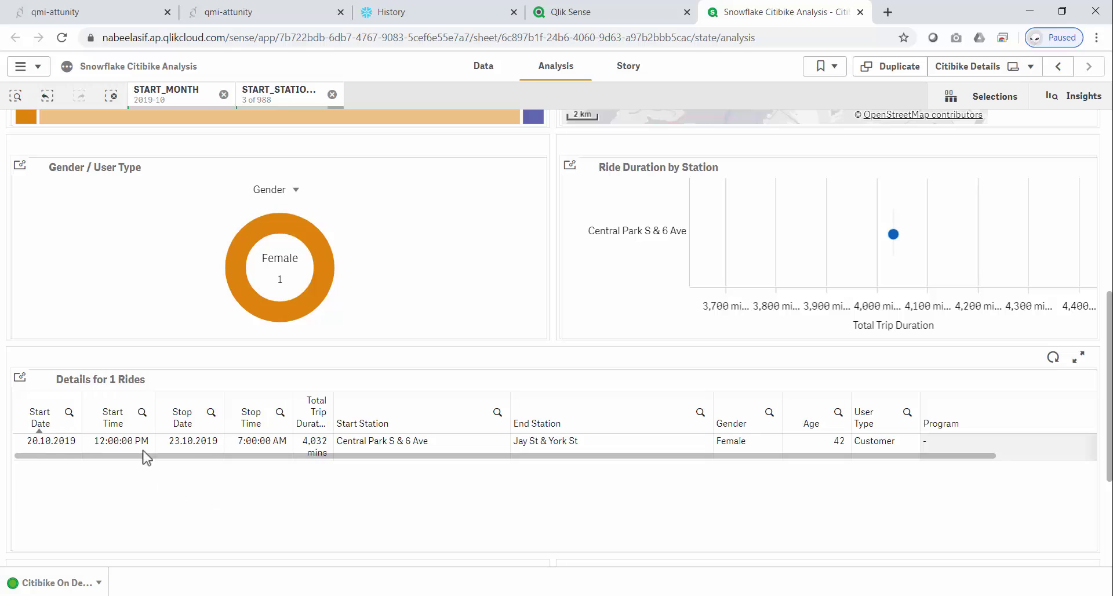
{"action": "scroll", "coordinate": [229, 495], "scroll_direction": "down", "scroll_amount": 3}
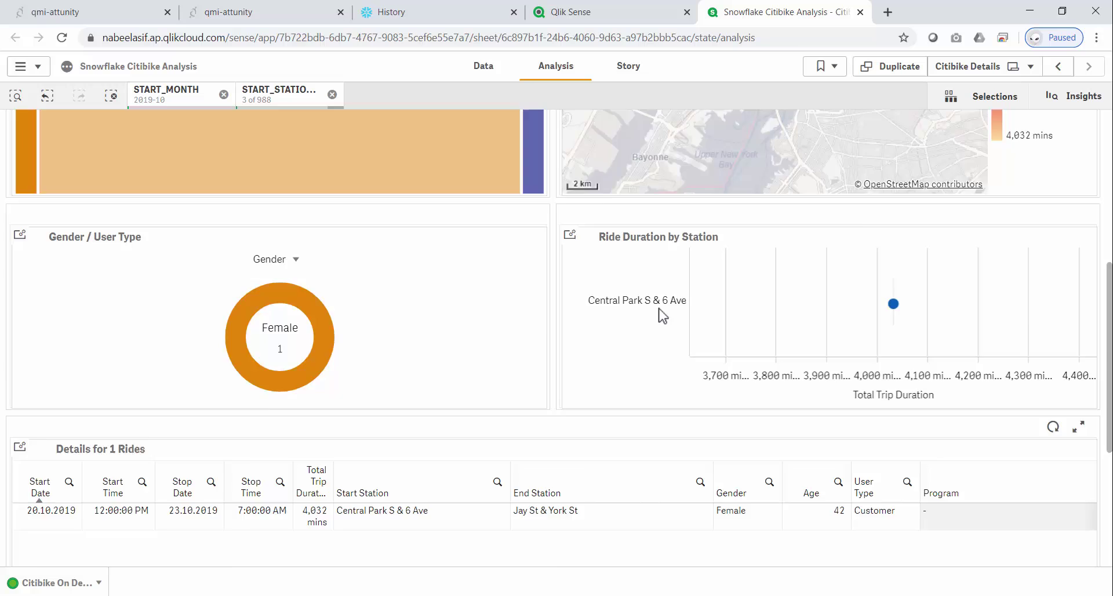
{"action": "scroll", "coordinate": [658, 313], "scroll_direction": "up", "scroll_amount": 7}
Step: Select and confirm 20.10.2019 in the Start Date filter
{"action": "scroll", "coordinate": [1067, 219], "scroll_direction": "up", "scroll_amount": 2}
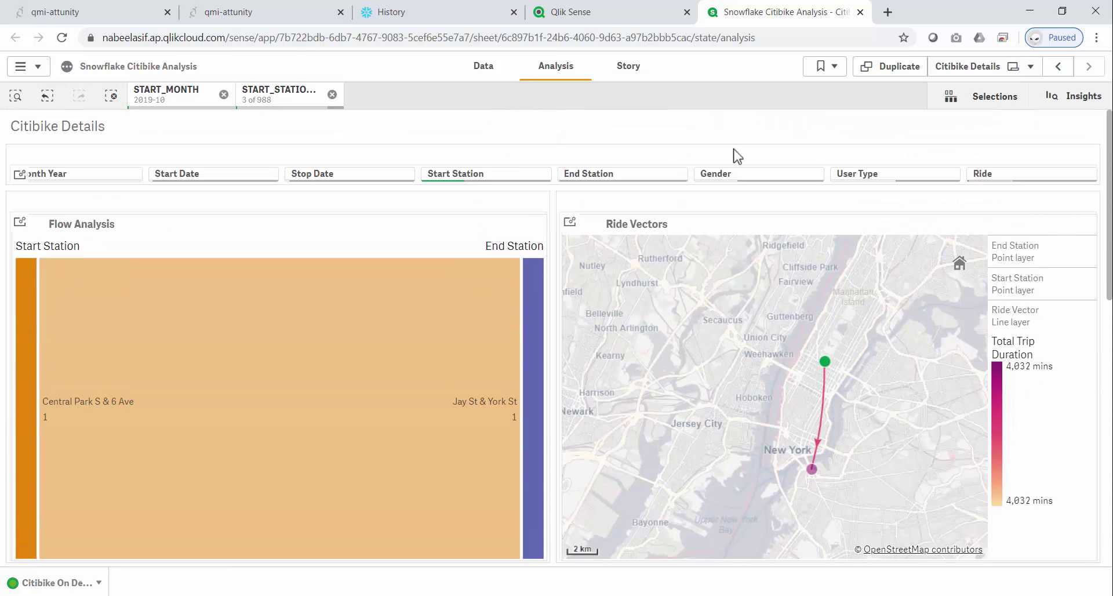
{"action": "left_click", "coordinate": [223, 174]}
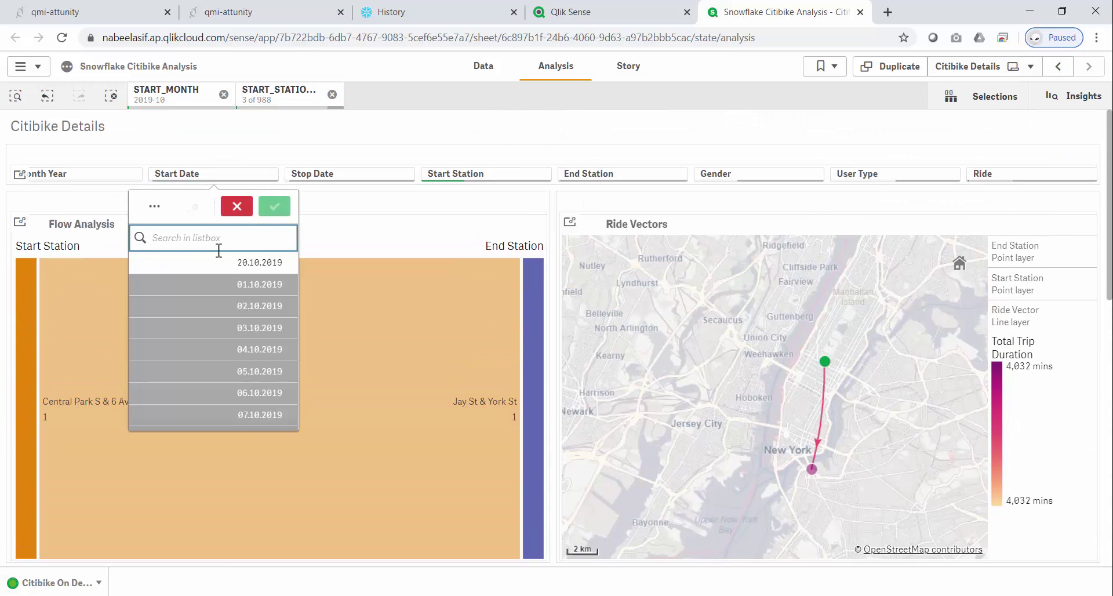
{"action": "left_click", "coordinate": [227, 268]}
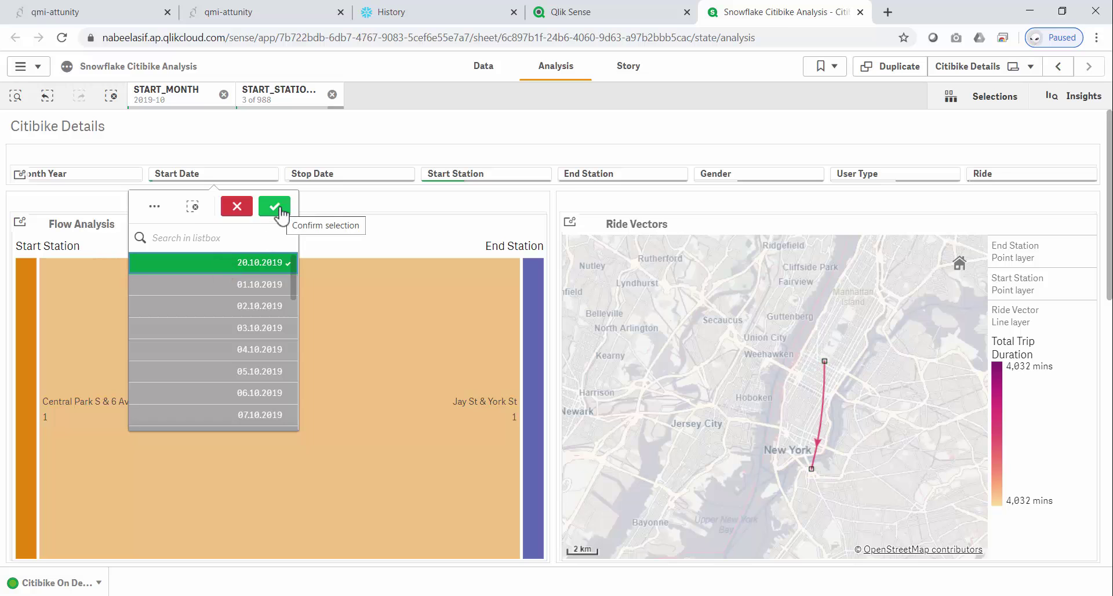
{"action": "left_click", "coordinate": [274, 207]}
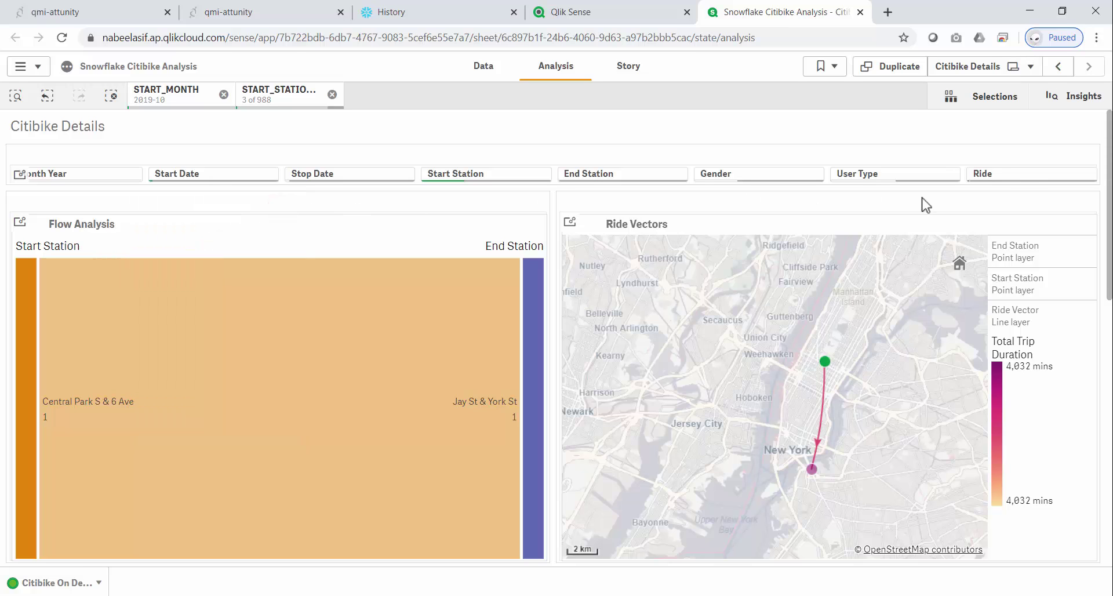
Step: Deselect the Bike 17716 ride in the Ride filter, showing all 113 rides
{"action": "left_click", "coordinate": [1028, 173]}
{"action": "left_click", "coordinate": [974, 262]}
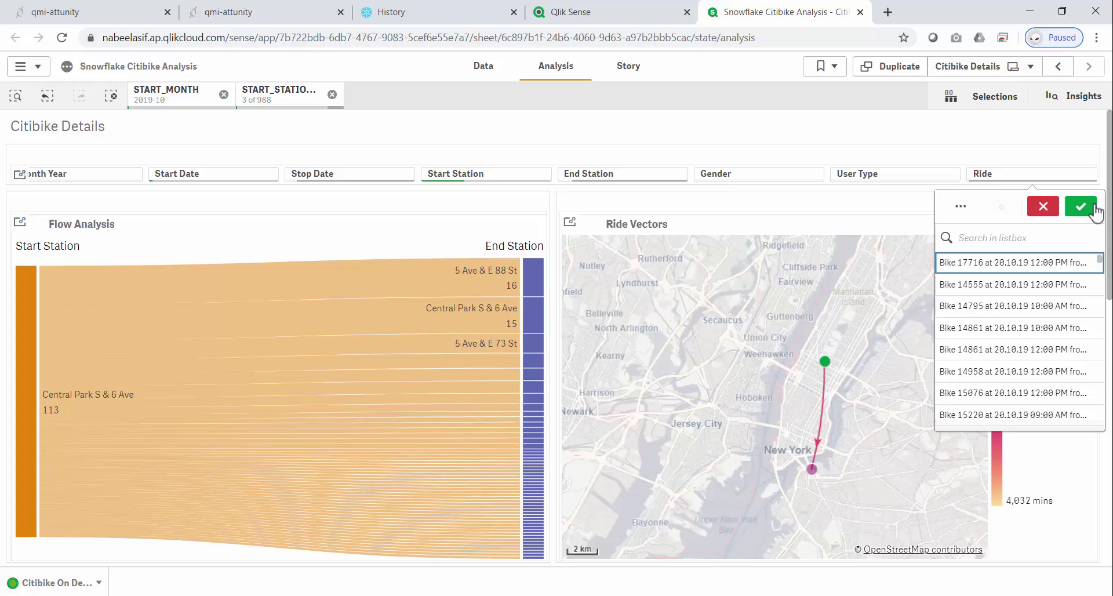
{"action": "left_click", "coordinate": [1089, 210]}
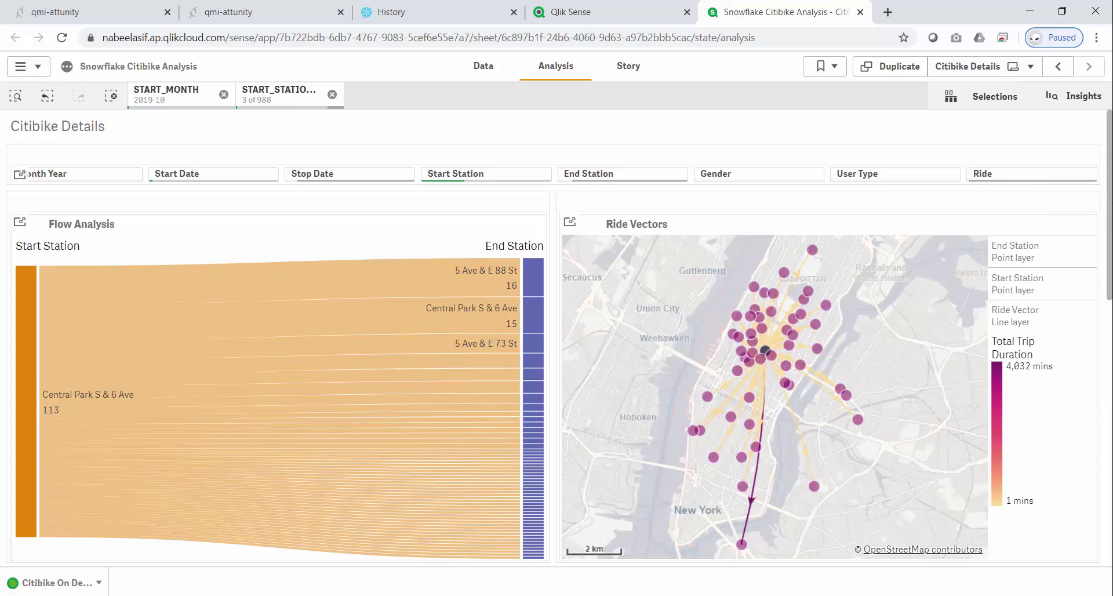
{"action": "scroll", "coordinate": [557, 337], "scroll_direction": "down", "scroll_amount": 10}
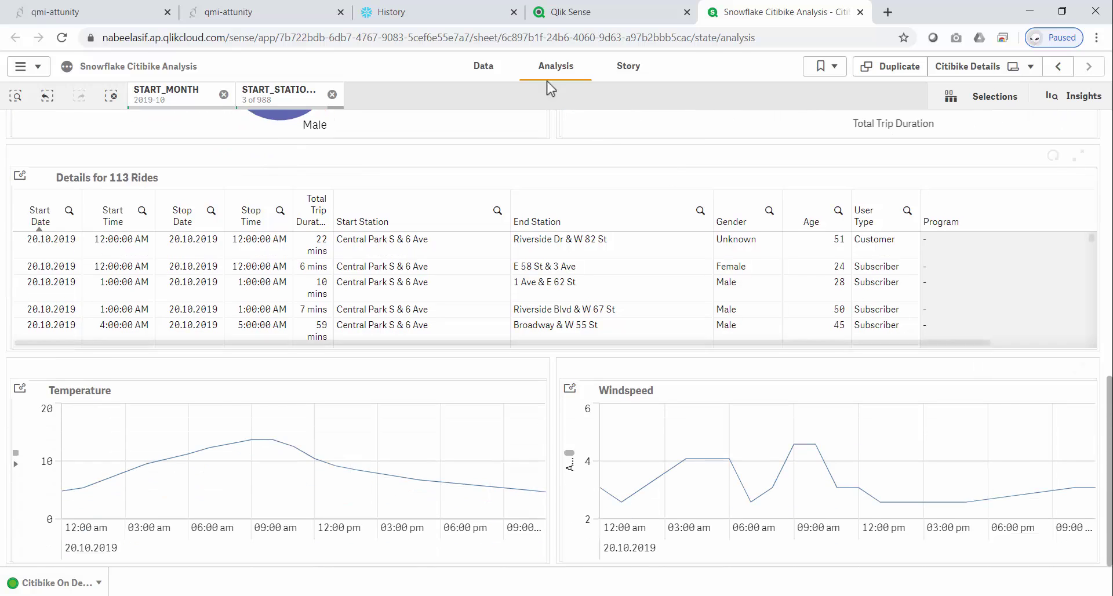
Step: Refresh the Snowflake query history twice, then return to the Qlik Citibike Details sheet
{"action": "left_click", "coordinate": [434, 9]}
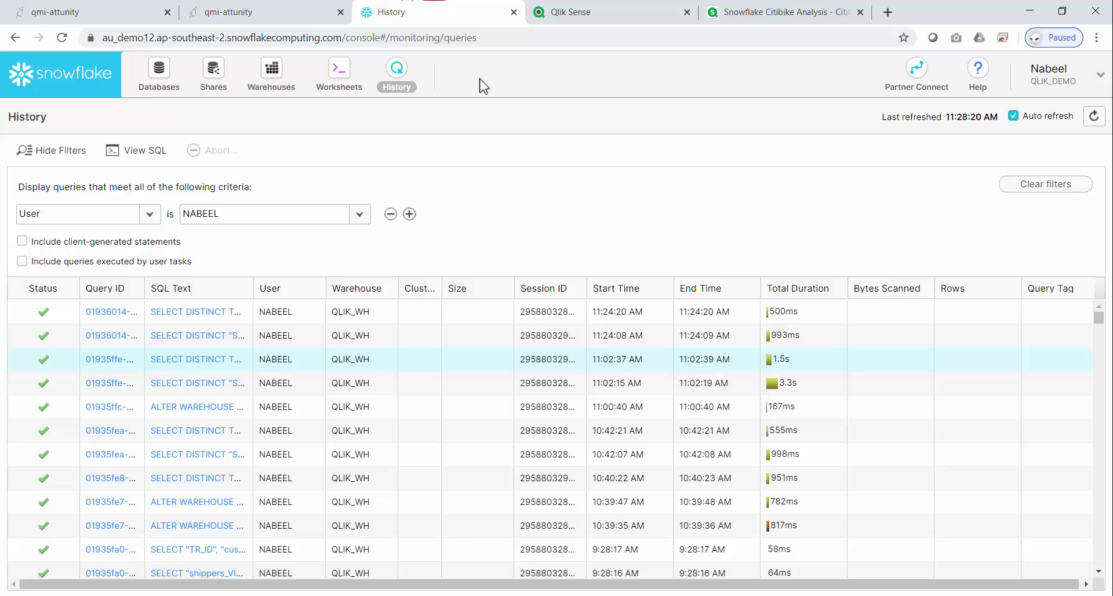
{"action": "left_click", "coordinate": [1094, 116]}
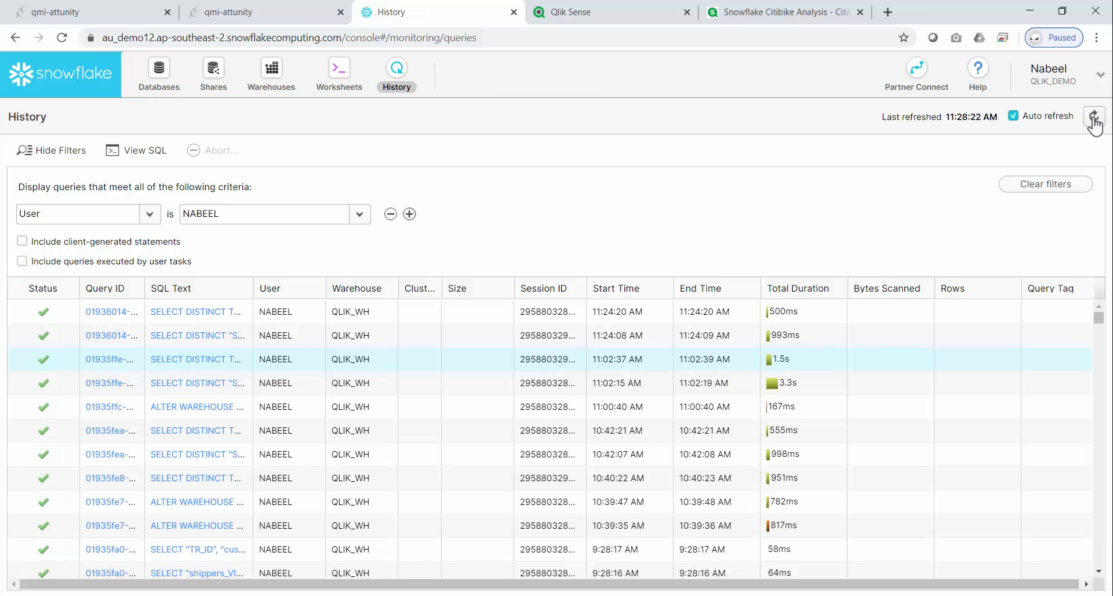
{"action": "left_click", "coordinate": [1094, 119]}
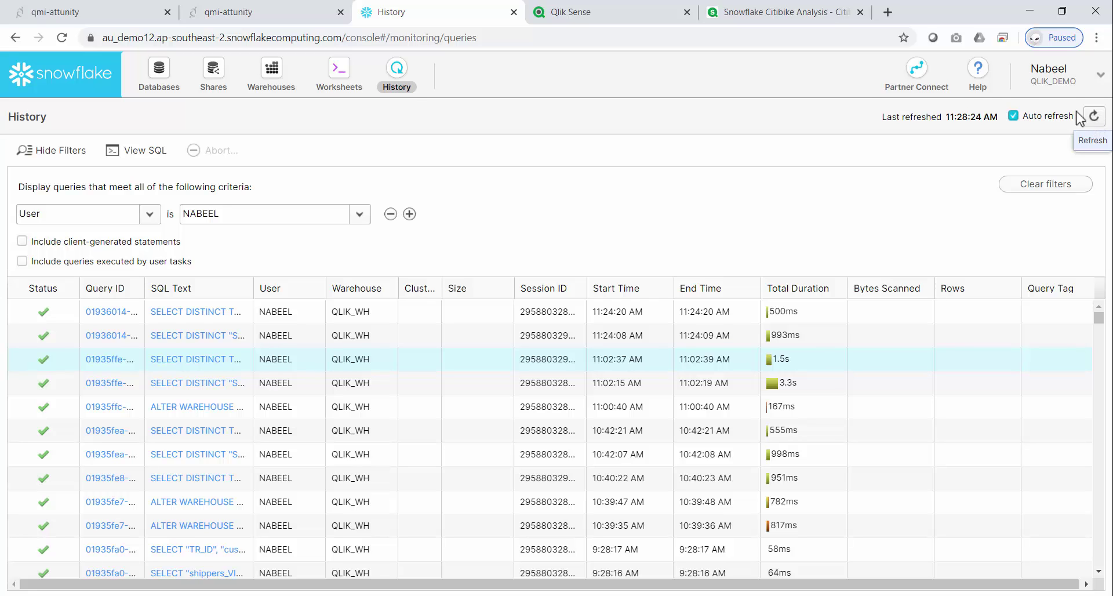
{"action": "left_click", "coordinate": [780, 16]}
{"action": "scroll", "coordinate": [557, 336], "scroll_direction": "up", "scroll_amount": 10}
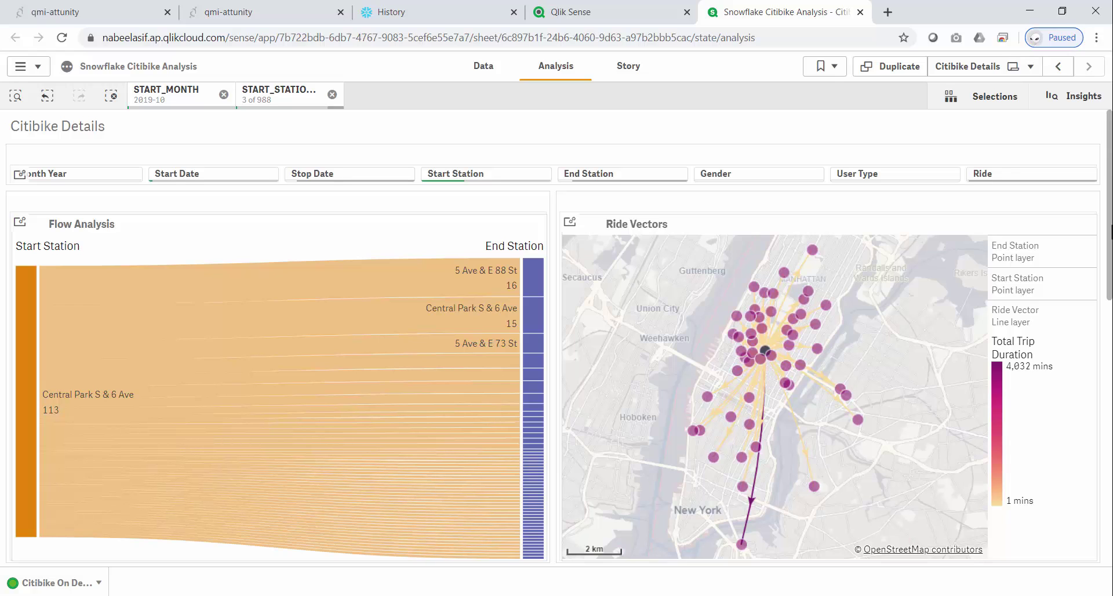
Step: Open the Citibike On-Demand panel and review its row count and field constraints
{"action": "left_click", "coordinate": [53, 584]}
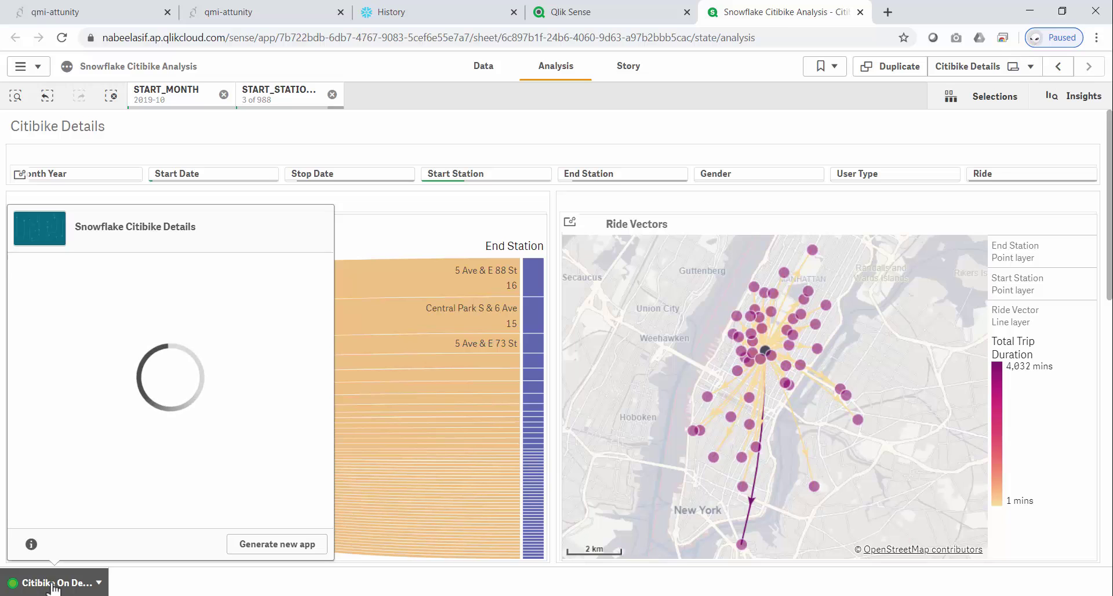
{"action": "left_click", "coordinate": [32, 545]}
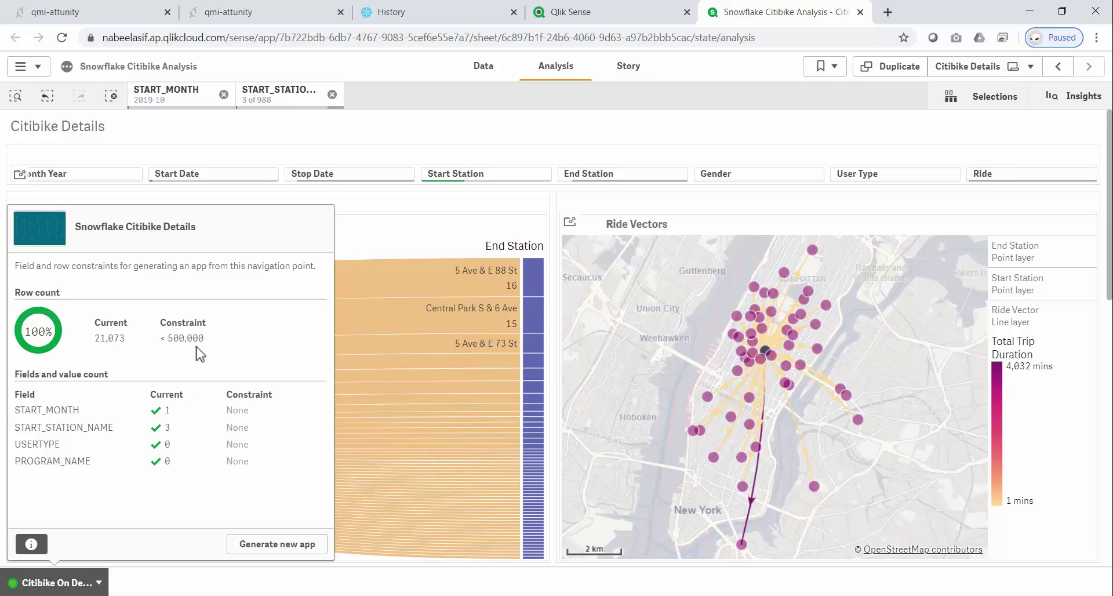
{"action": "left_click", "coordinate": [31, 543]}
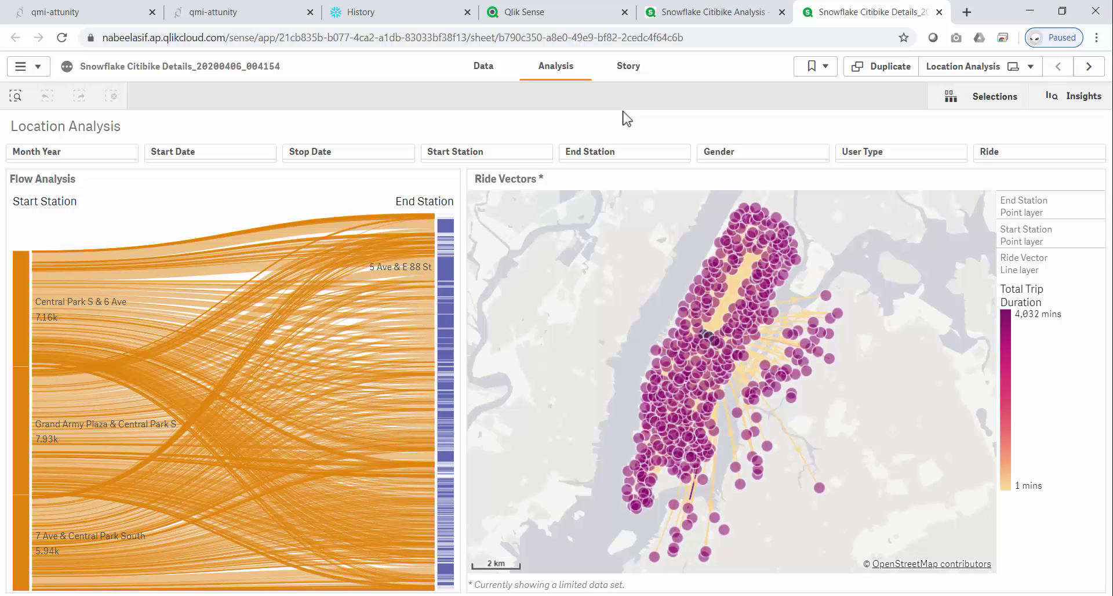
Step: Open the Distribution sheet from the sheet list to view the gender donut and rides trend
{"action": "left_click", "coordinate": [939, 69]}
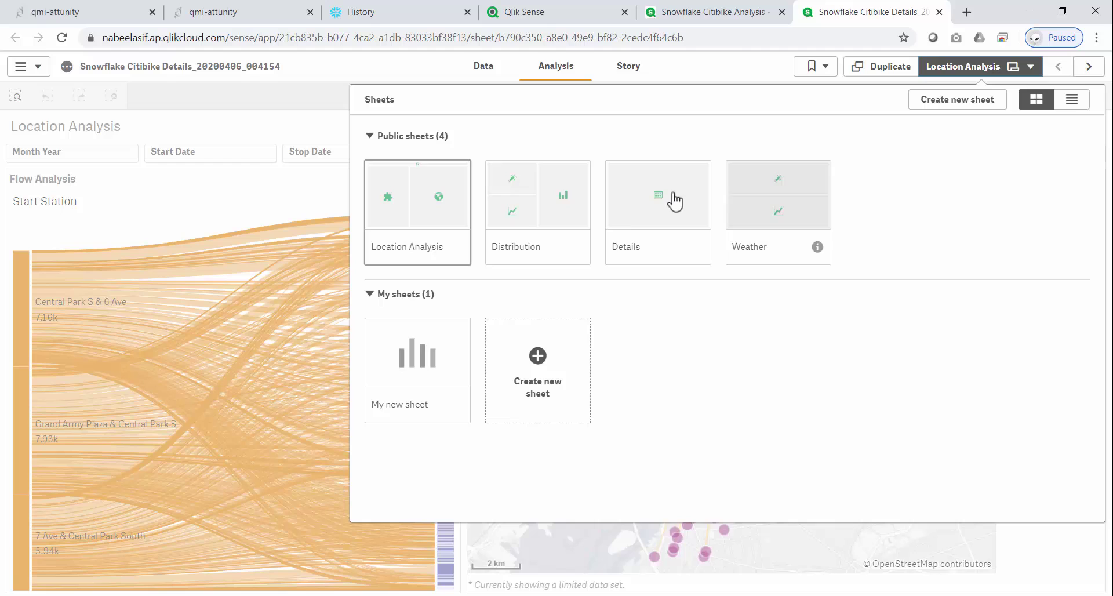
{"action": "left_click", "coordinate": [531, 209]}
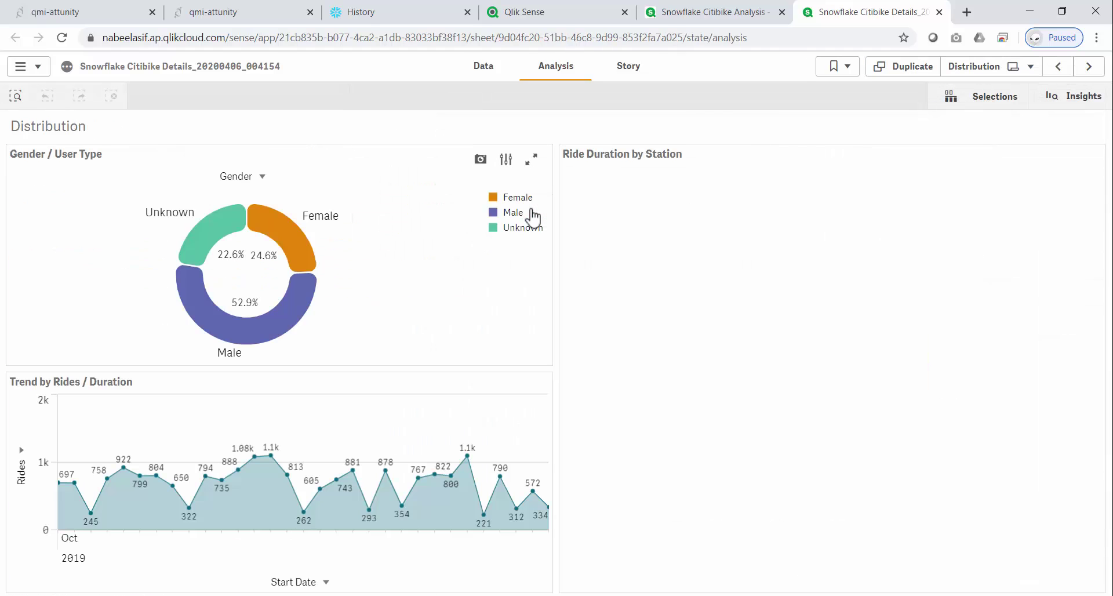